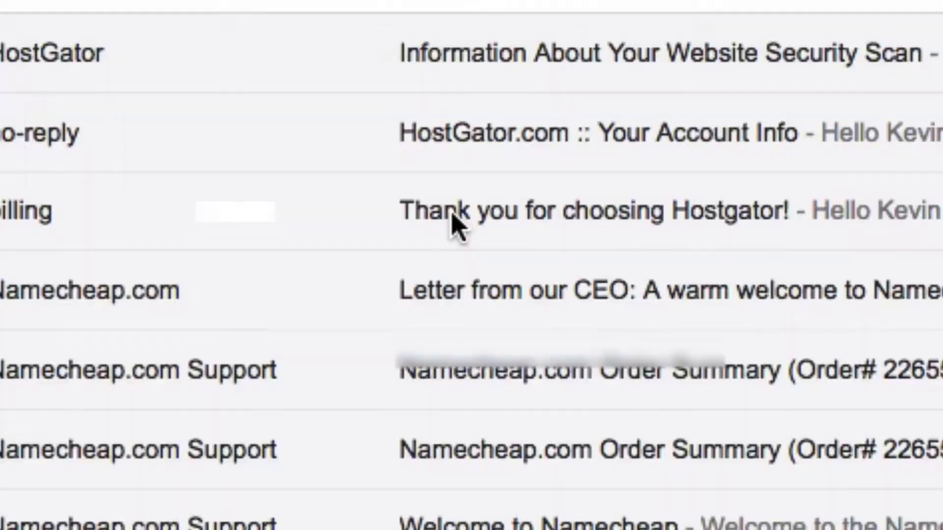
# - Open the "Thank you for choosing Hostgator!" email, copy the billing password and follow the Billing Portal link
pyautogui.click(624, 309)
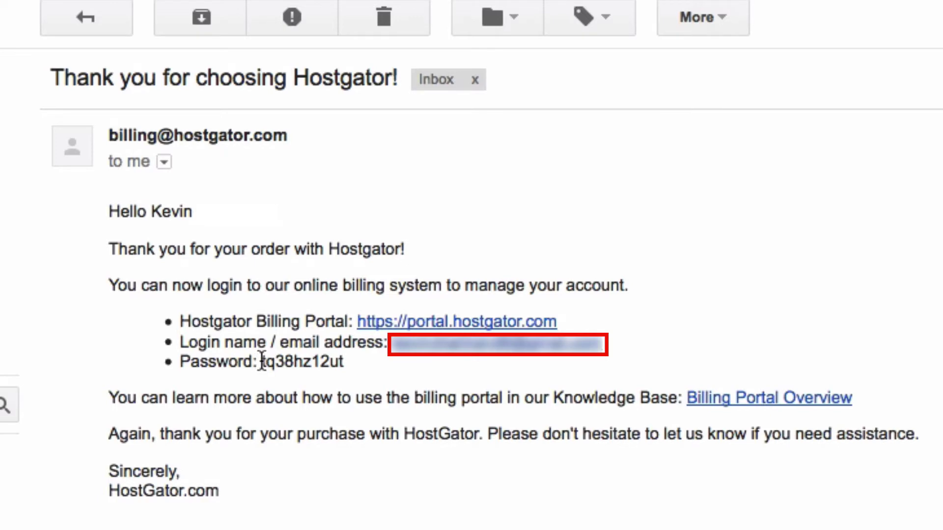
pyautogui.moveTo(262, 361); pyautogui.dragTo(347, 364)
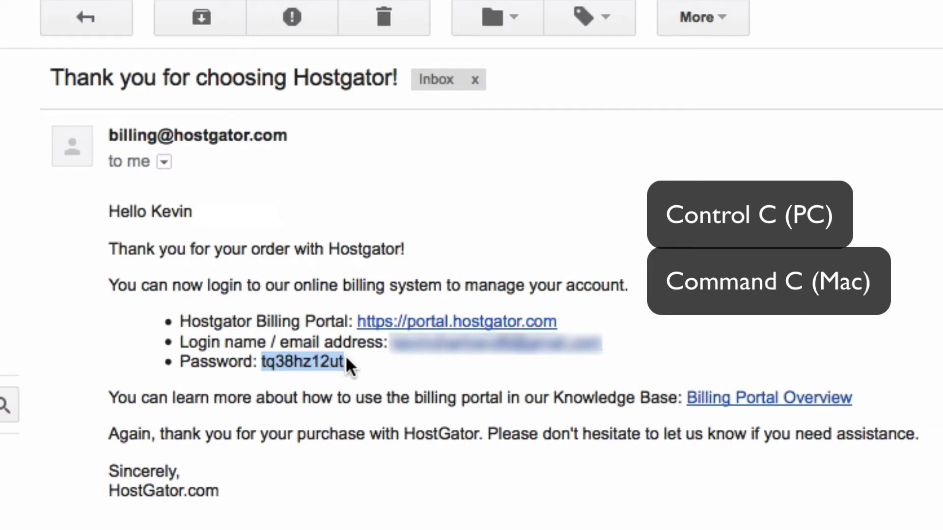
pyautogui.click(428, 323)
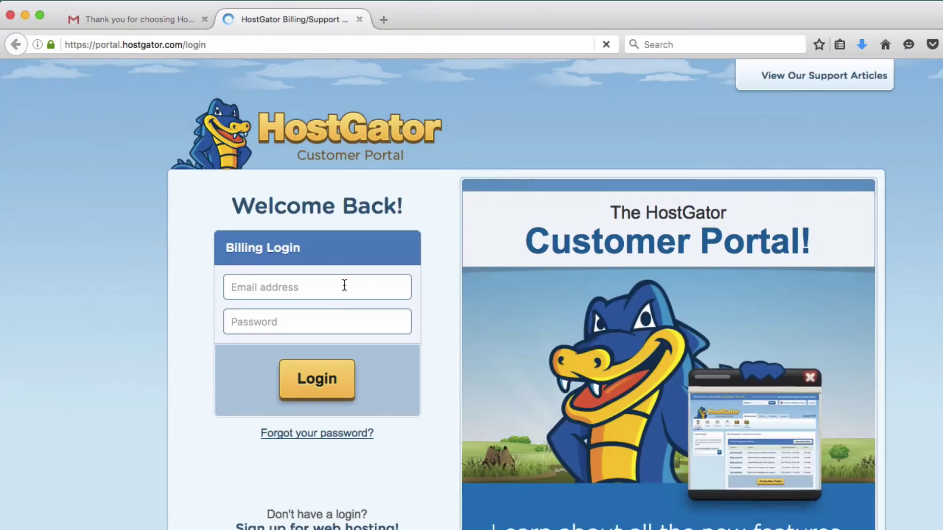
# - Log in to the HostGator customer portal with the account's email address and the copied password
pyautogui.write('?????????????@gmail.com')
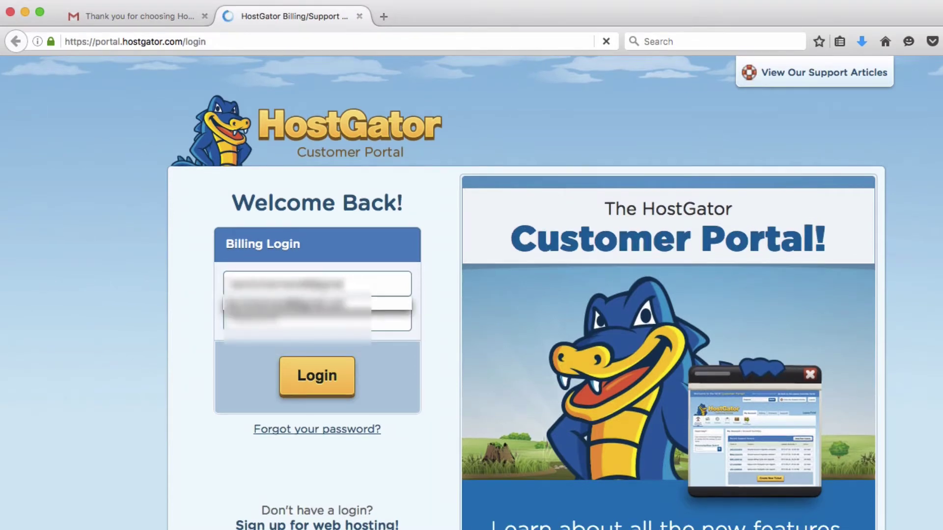
pyautogui.press('Tab')
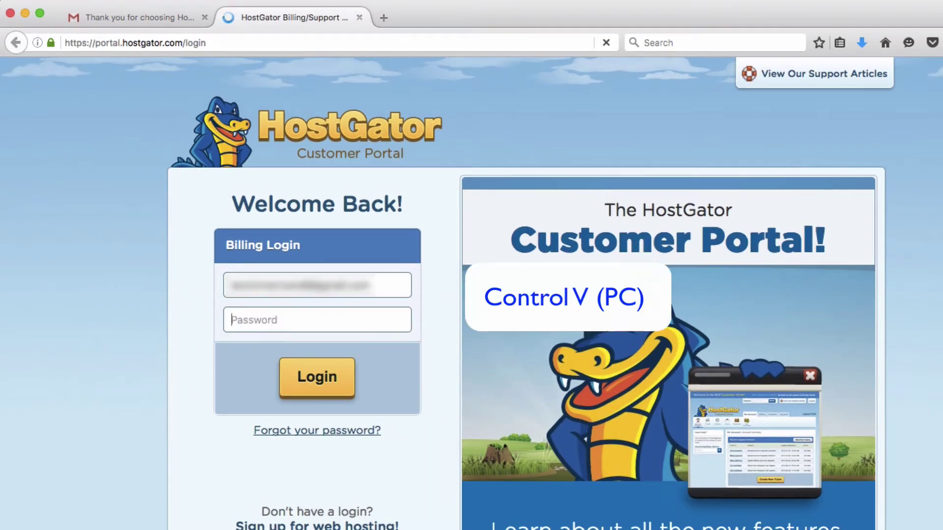
pyautogui.press('super+v')
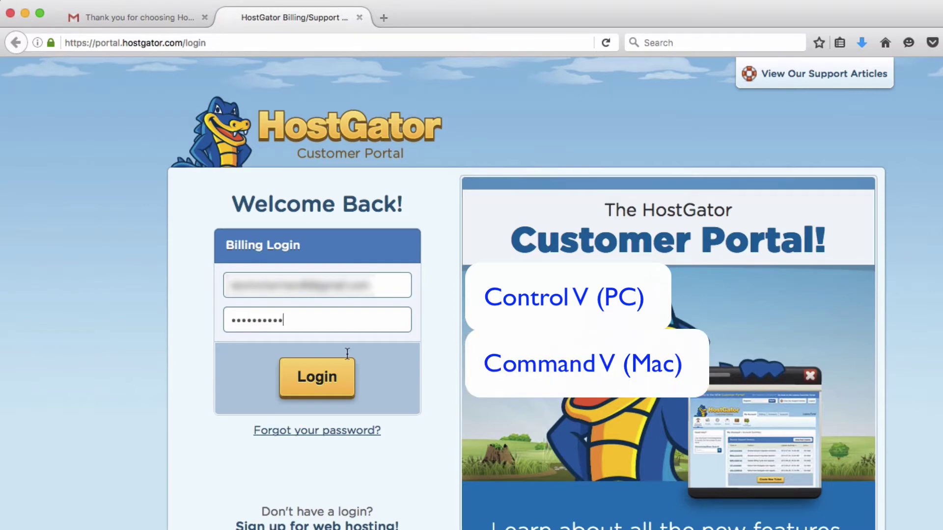
pyautogui.click(335, 382)
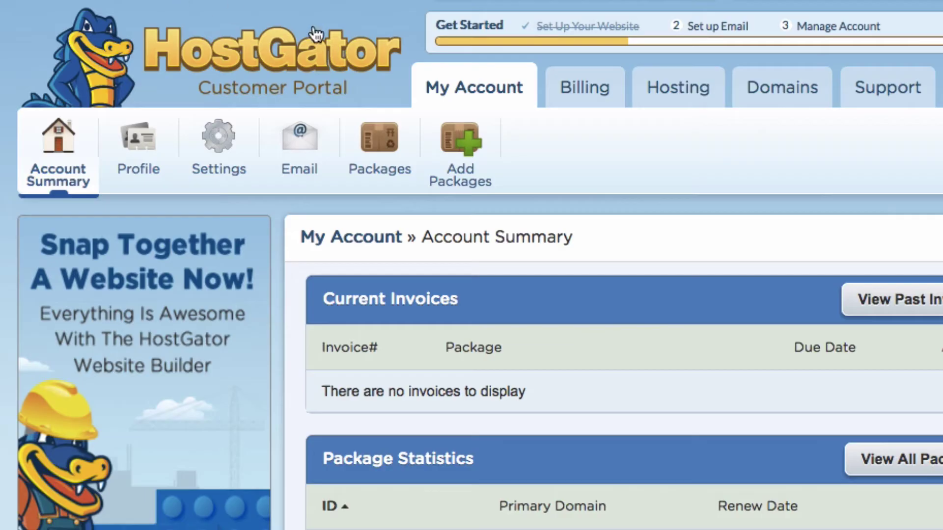
# - Review the portal's Billing, Domains, Support and Hosting sections, finishing on the hosting dashboard
pyautogui.click(587, 94)
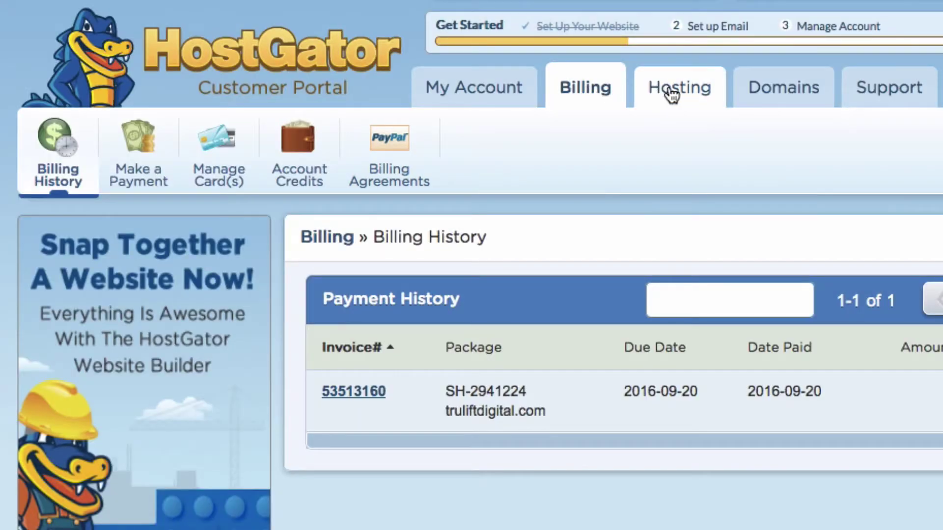
pyautogui.click(780, 92)
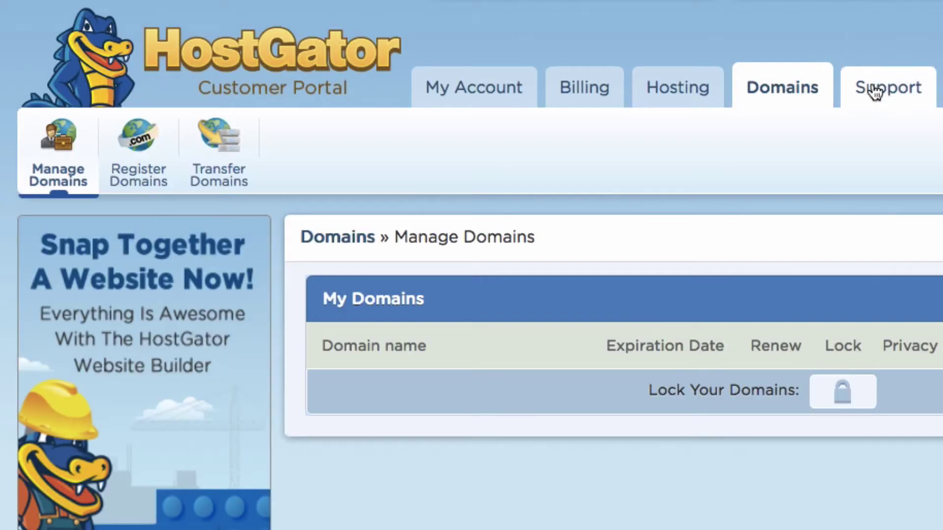
pyautogui.click(879, 93)
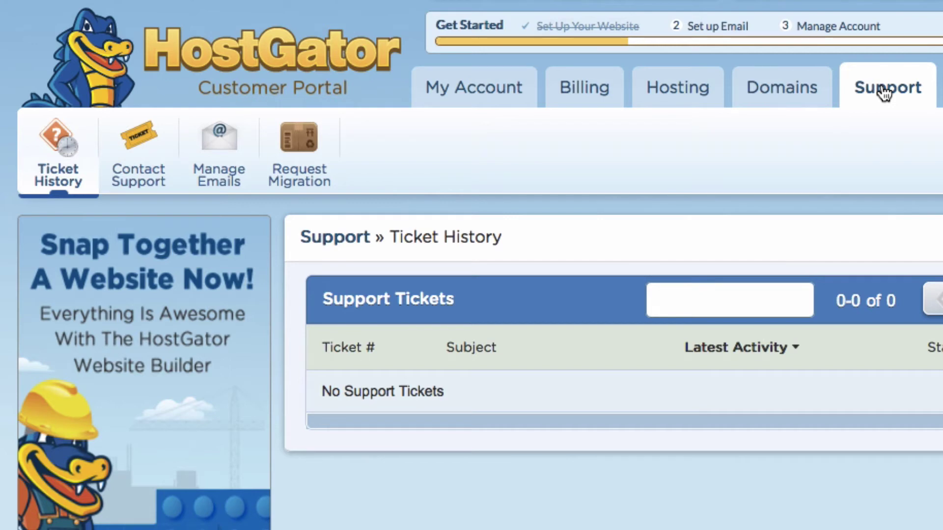
pyautogui.click(692, 90)
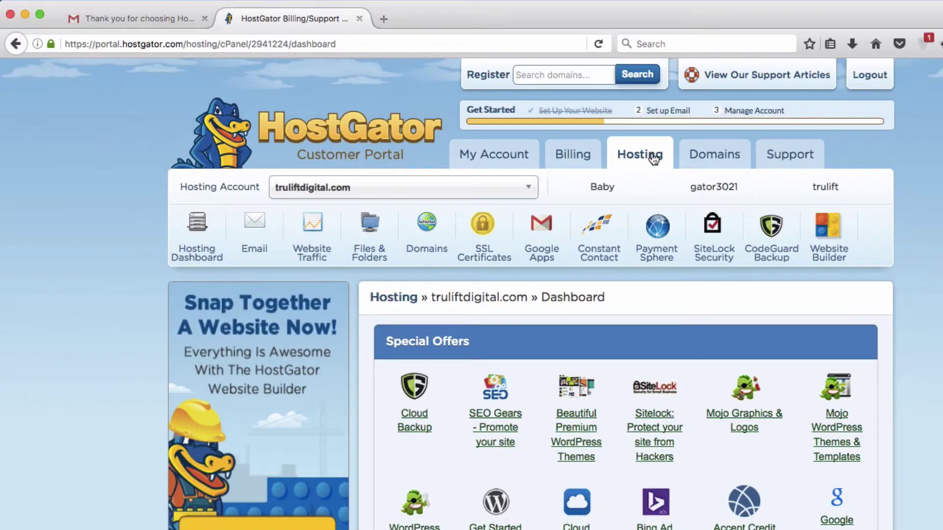
# - Return to Gmail, copy the control panel password from the "HostGator.com :: Your Account Info" email and follow its Control Panel link
pyautogui.click(134, 22)
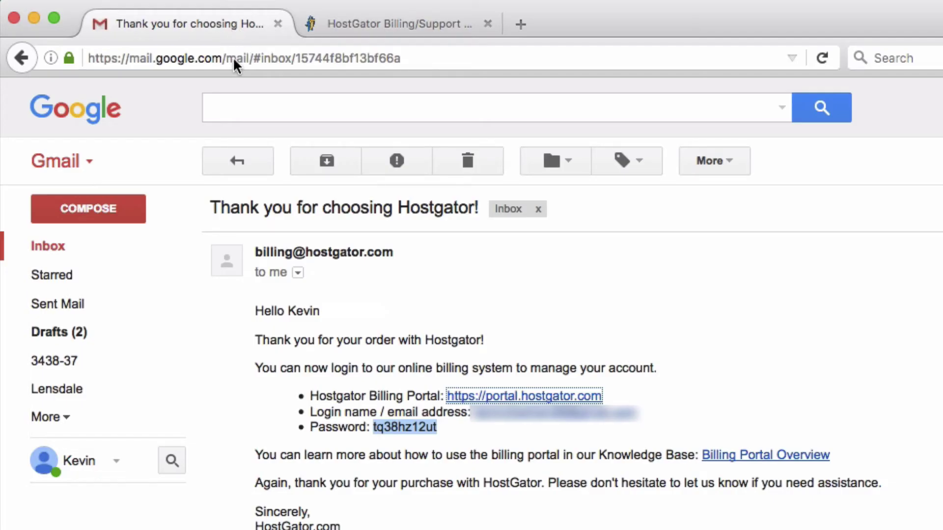
pyautogui.click(248, 164)
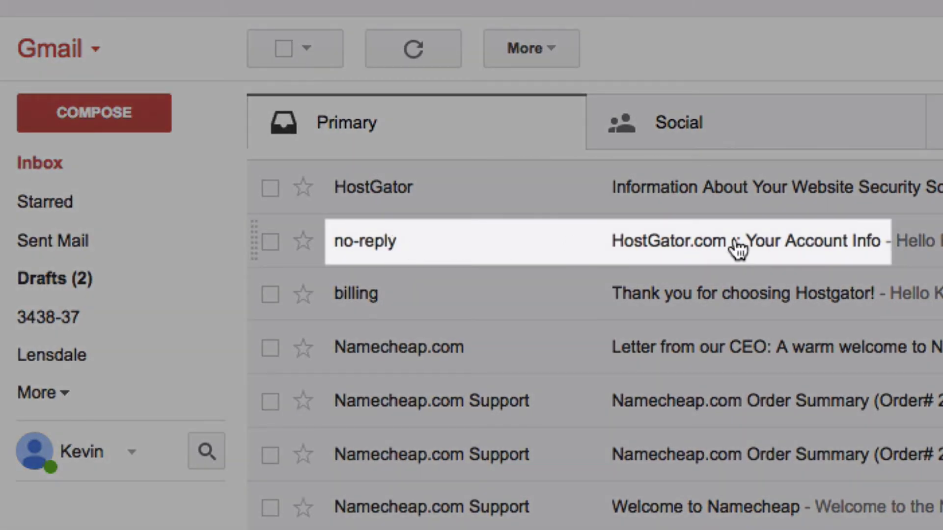
pyautogui.click(739, 248)
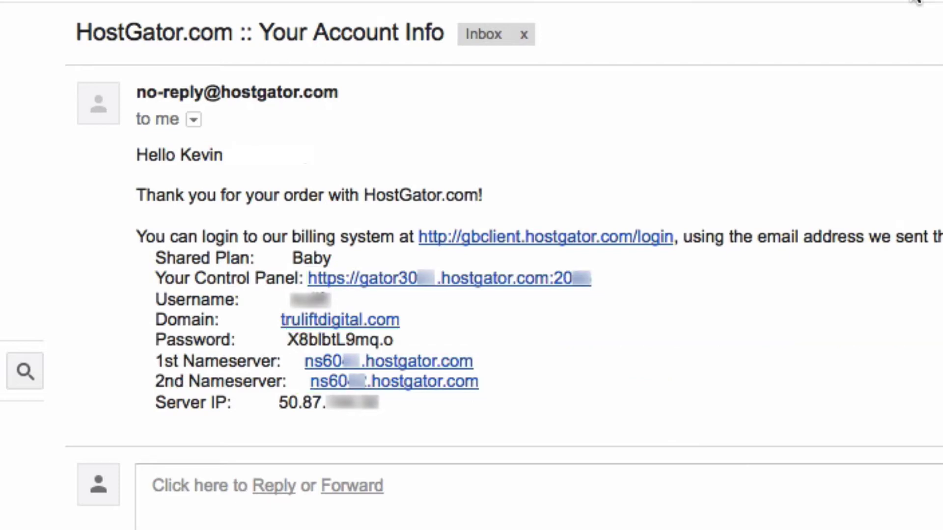
pyautogui.moveTo(290, 338); pyautogui.dragTo(385, 339)
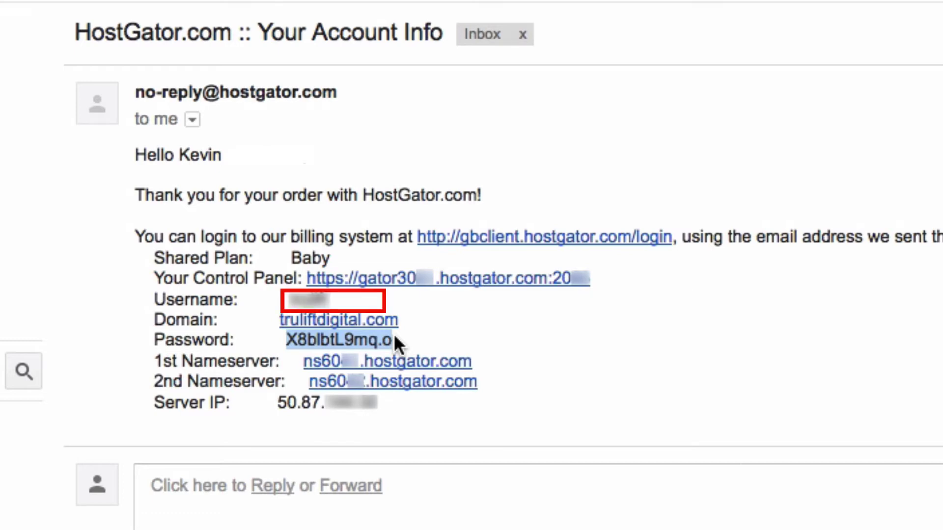
pyautogui.click(444, 281)
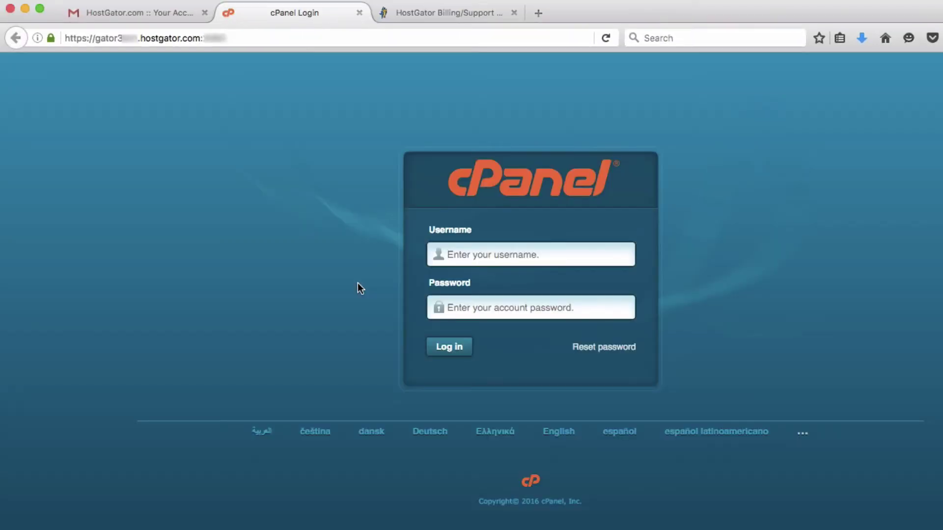
# - Log in to cPanel with the account username and copied password, dismissing the browser's offer to remember the login
pyautogui.write('studi')
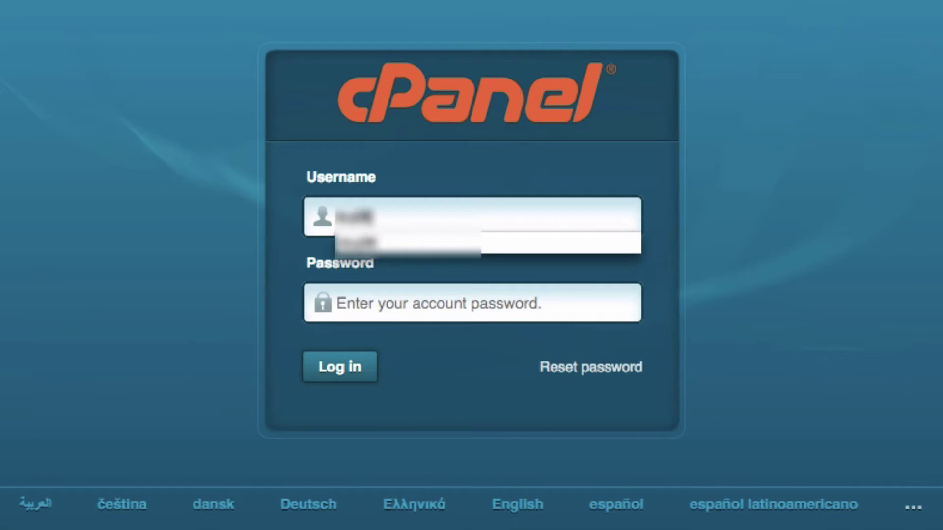
pyautogui.press('Tab')
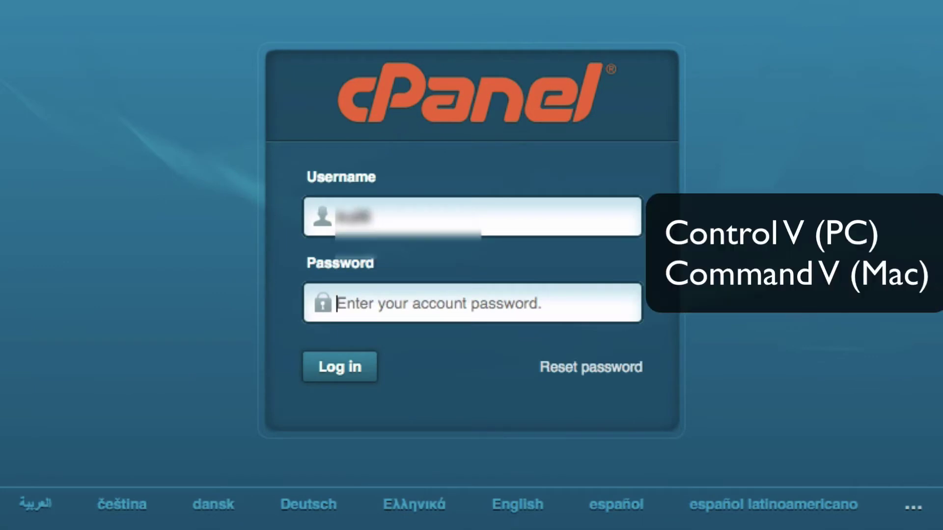
pyautogui.hotkey('ctrl', 'v')
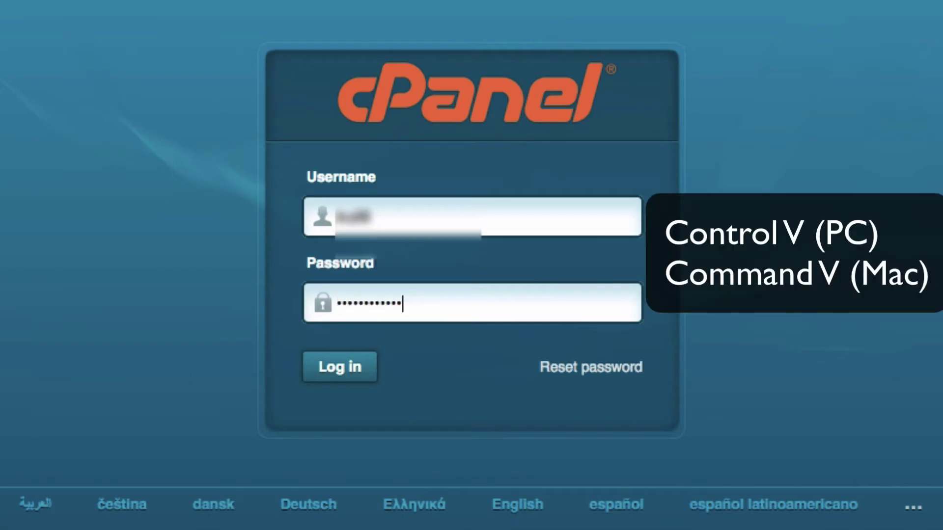
pyautogui.click(346, 375)
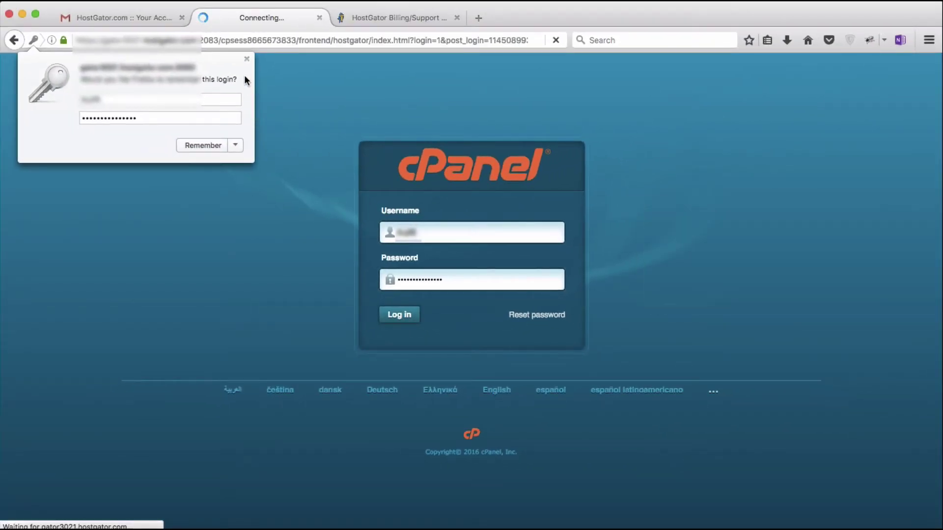
pyautogui.click(247, 64)
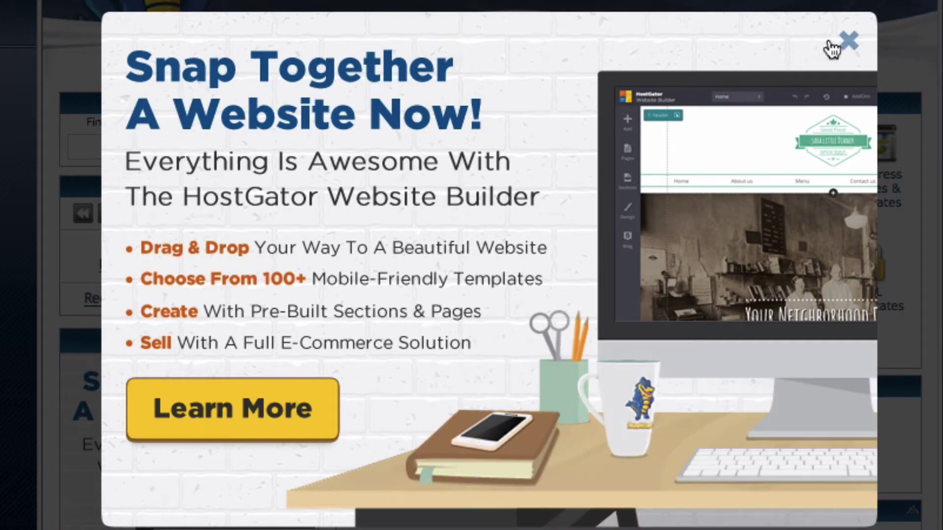
# - Dismiss the Website Builder promotion, decline the Getting Started Wizard and close the Kabbage advertisement
pyautogui.click(848, 41)
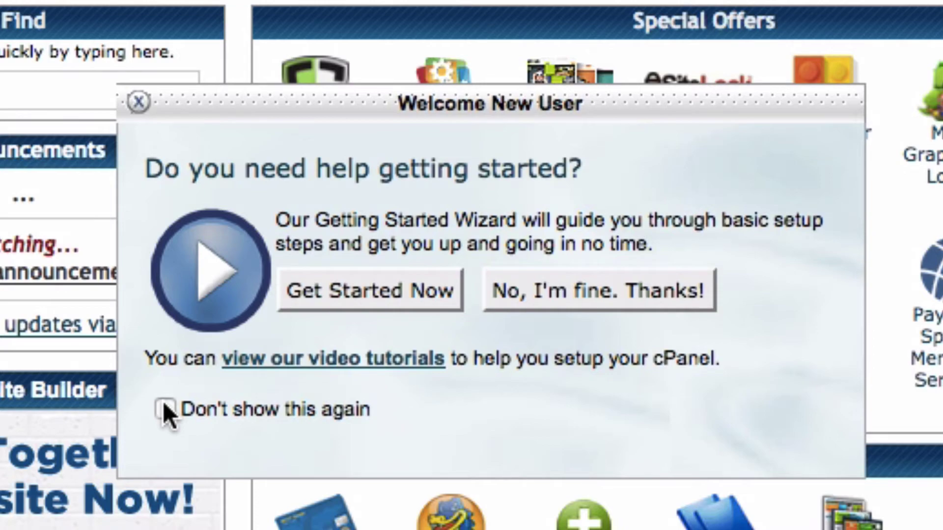
pyautogui.click(563, 295)
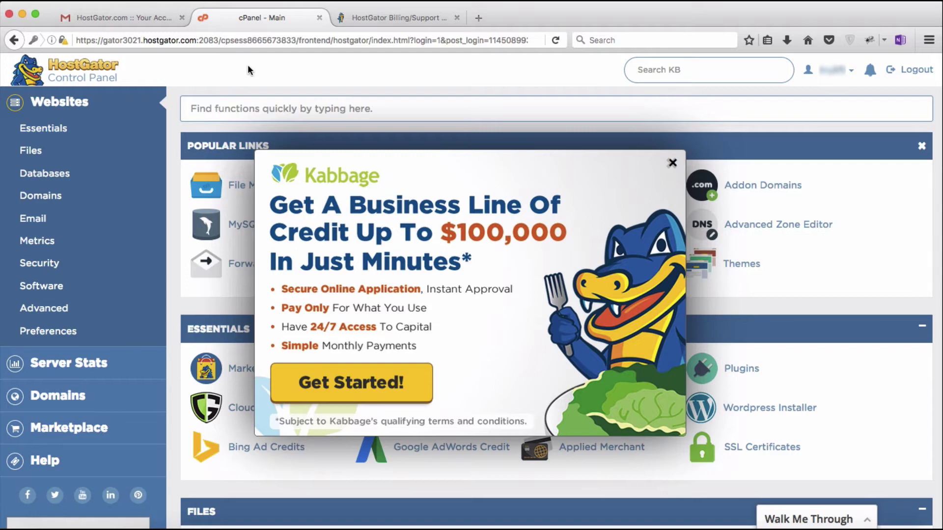
pyautogui.click(672, 163)
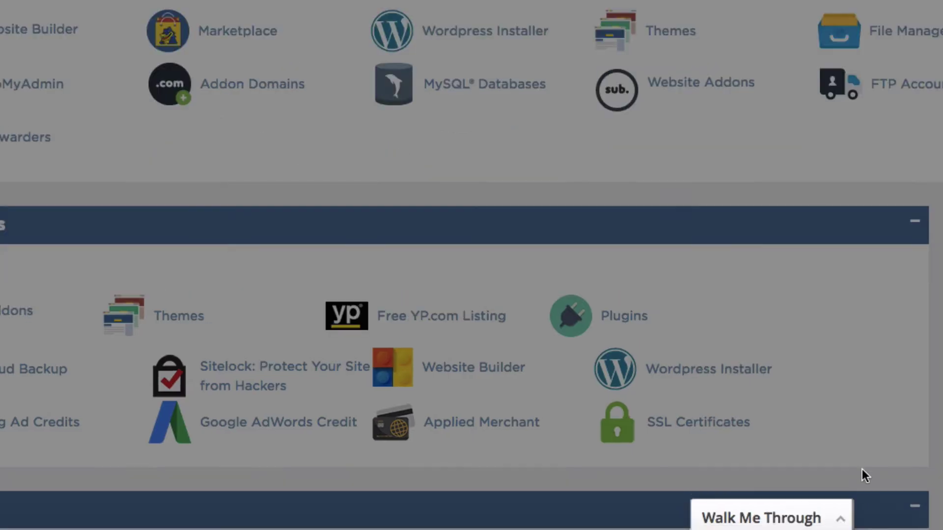
# - View the Walk Me Through help topics and the Service Info dashboard, and return to the Websites overview
pyautogui.click(836, 520)
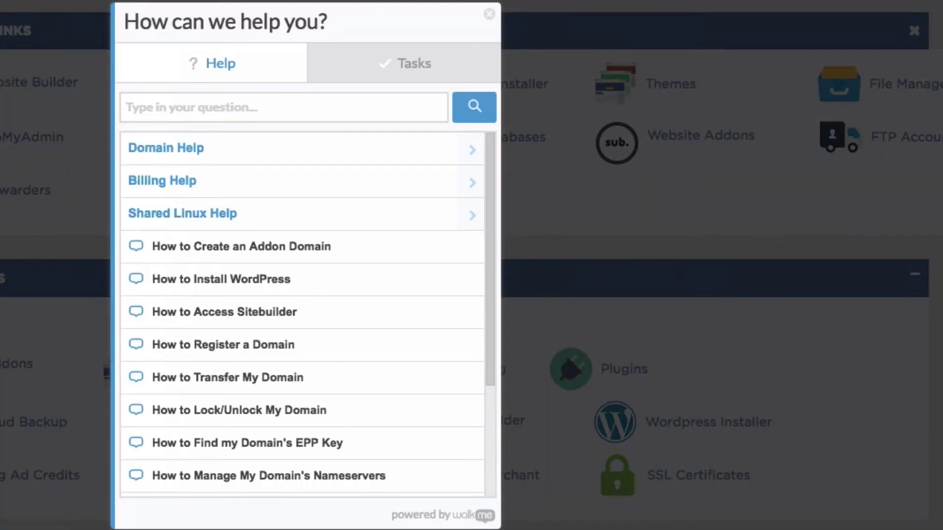
pyautogui.click(490, 13)
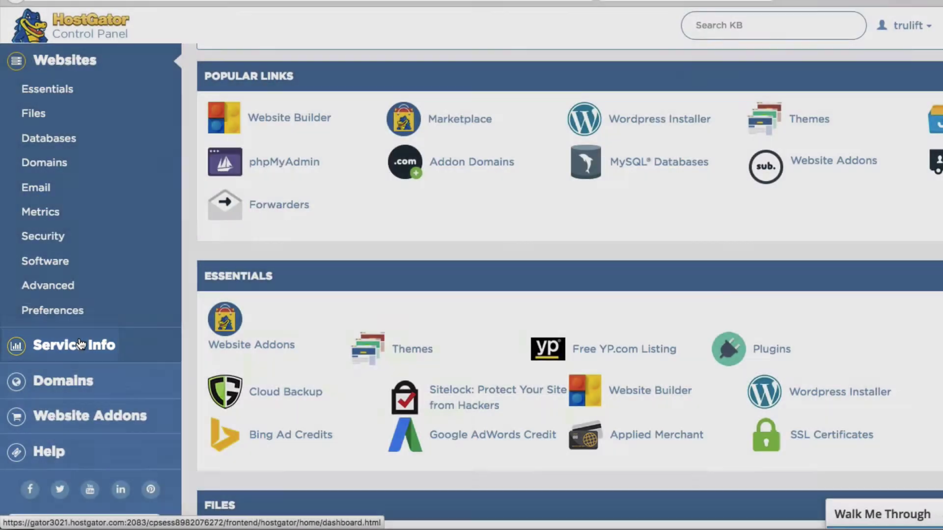
pyautogui.click(81, 345)
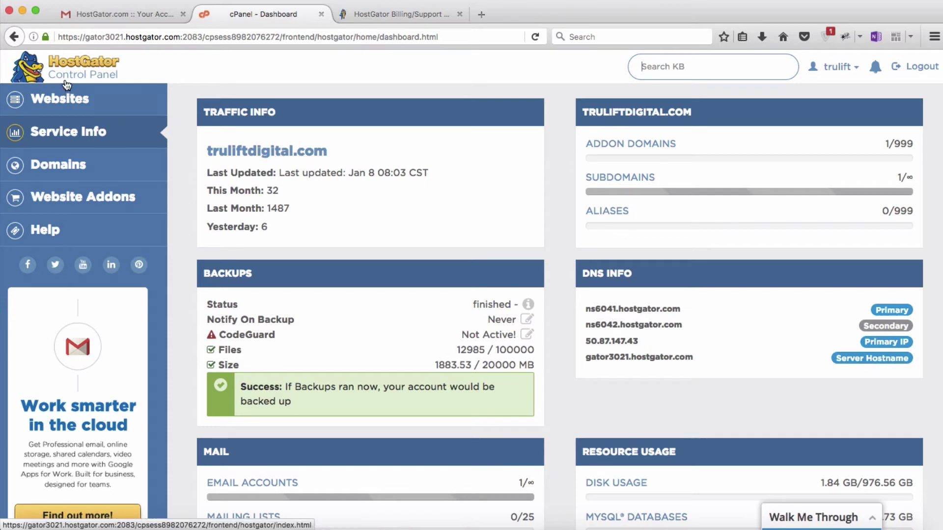
pyautogui.click(67, 101)
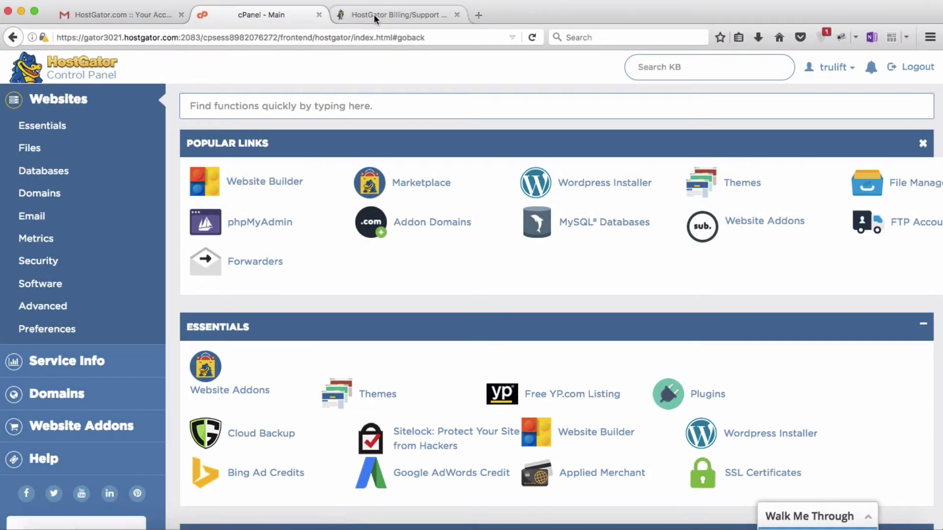
# - Compare the customer portal's hosting dashboard with the Files, Databases and Domains tools in cPanel
pyautogui.click(374, 14)
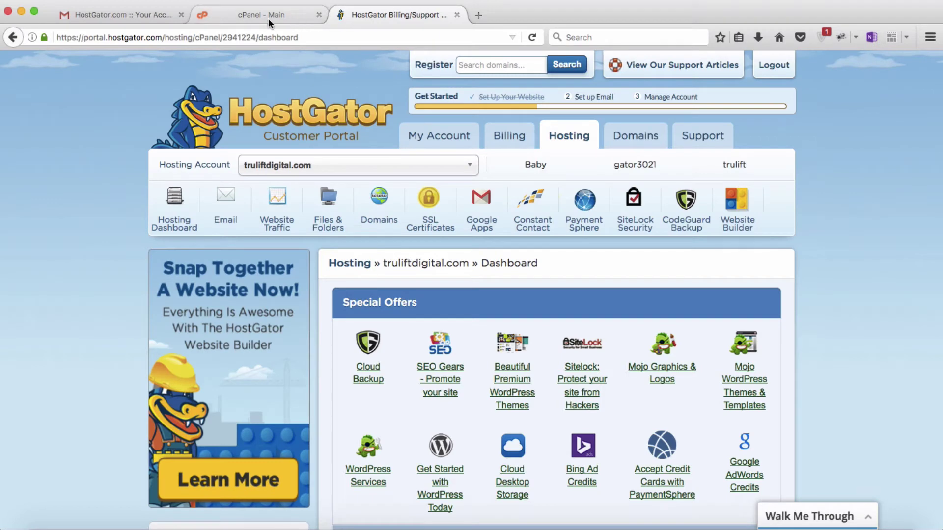
pyautogui.click(268, 15)
pyautogui.scroll(-8, 292, 196)
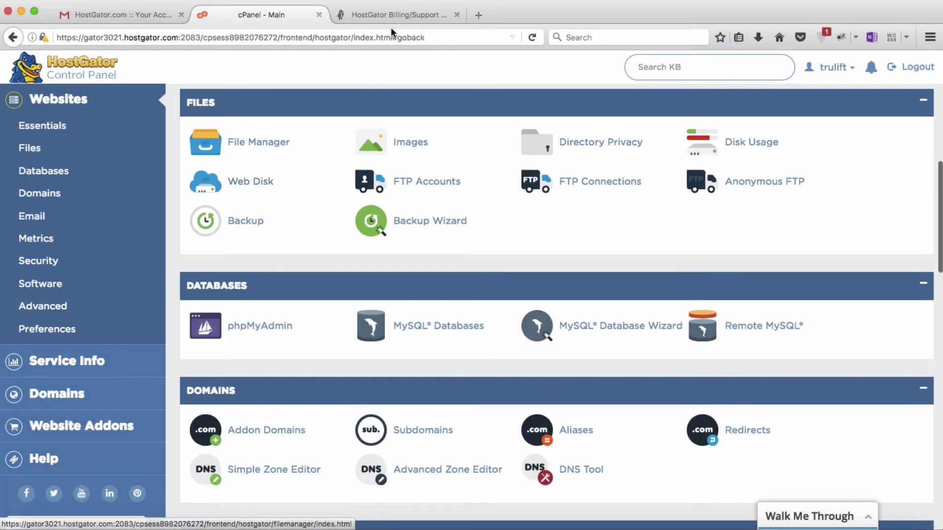
pyautogui.click(402, 14)
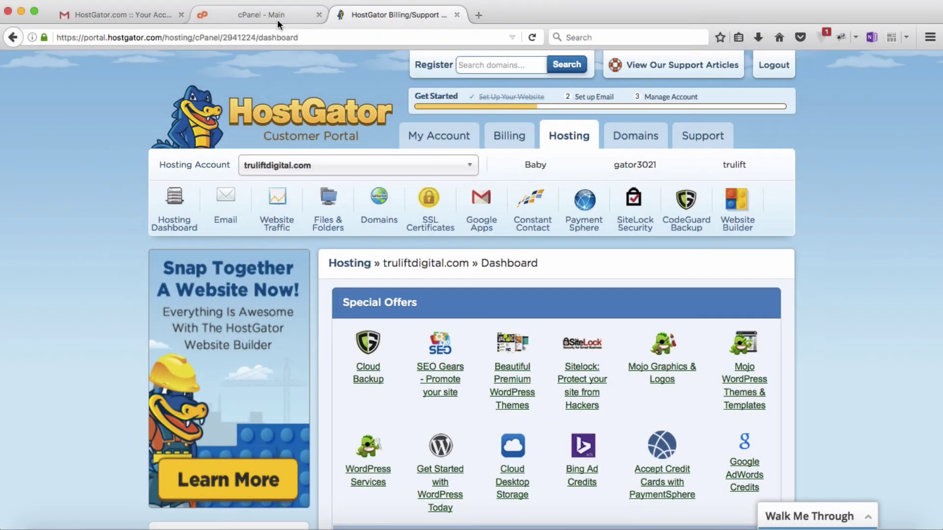
pyautogui.click(277, 19)
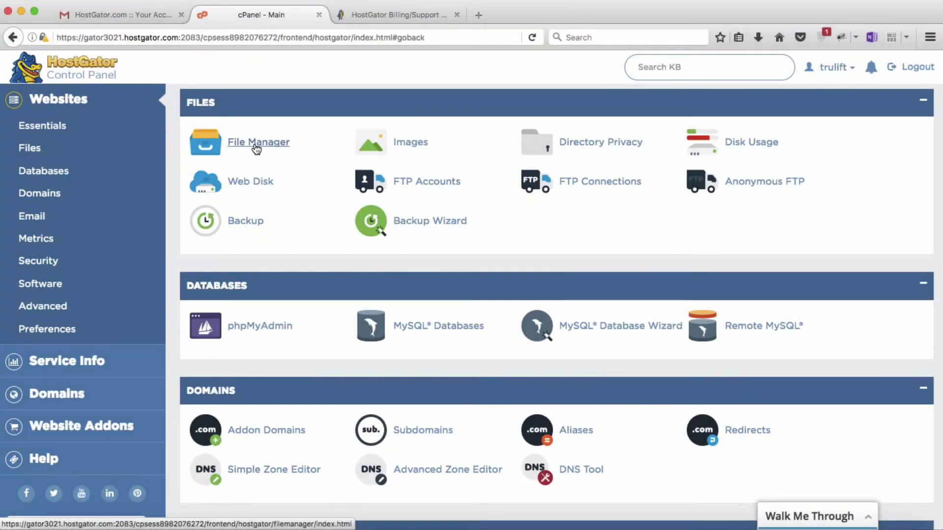
# - Open the File Manager from the Files tools and inspect the subfolders of .cpanel, leaving that folder collapsed
pyautogui.click(256, 145)
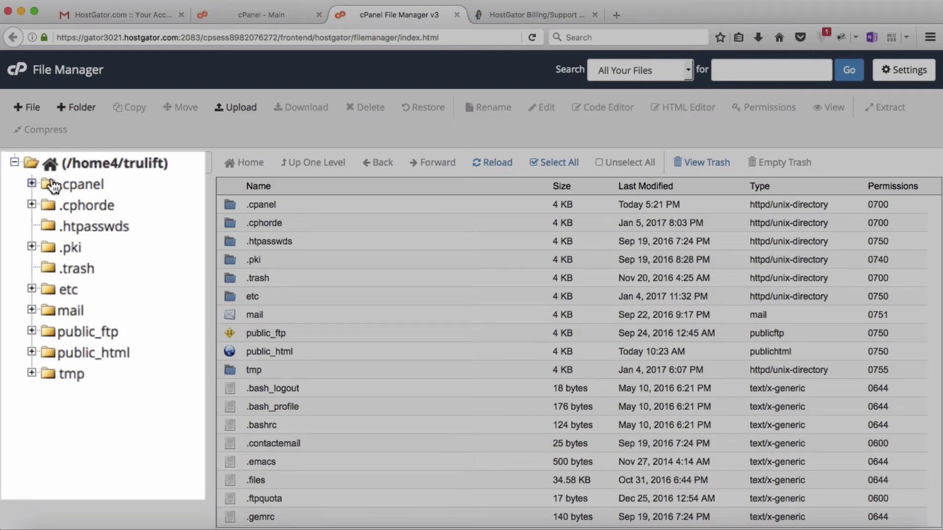
pyautogui.click(32, 184)
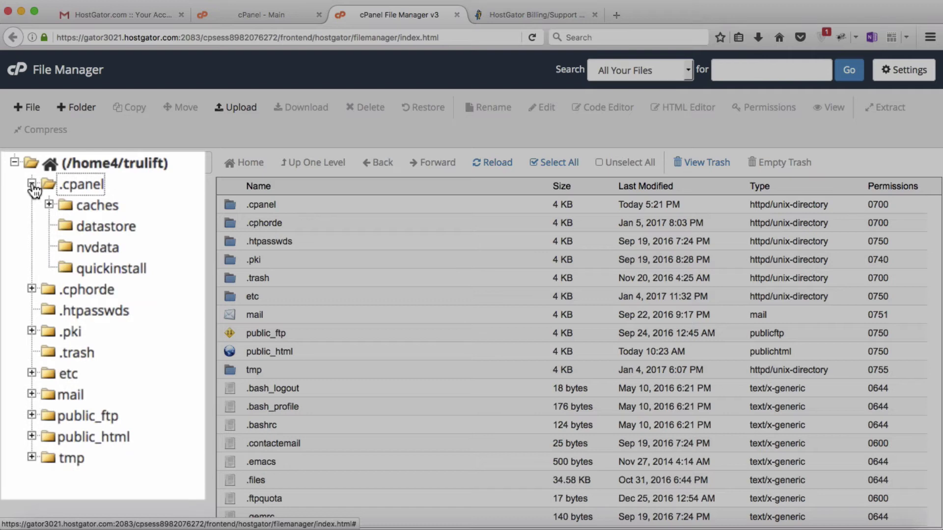
pyautogui.click(32, 184)
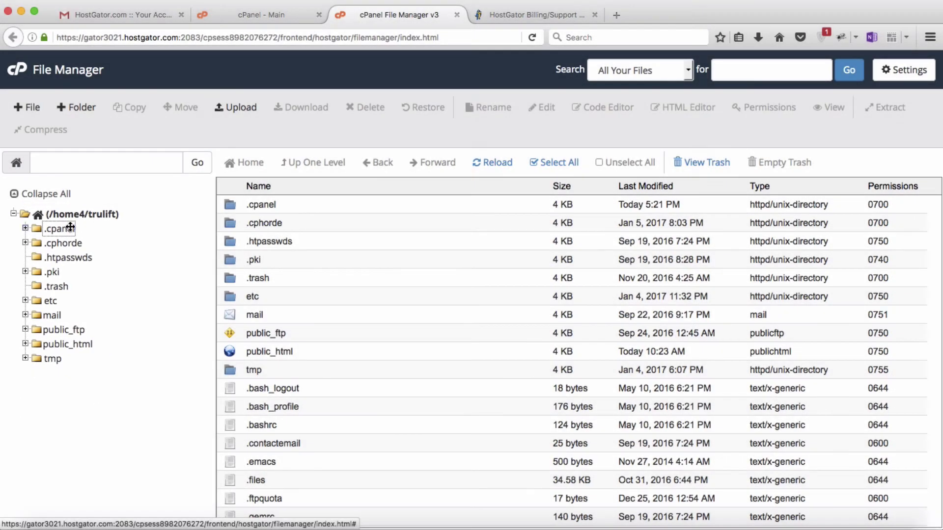
# - Inspect the contents of .cpanel and the public_html and wp-content subfolders, and close the File Manager
pyautogui.click(229, 206)
pyautogui.doubleClick(229, 206)
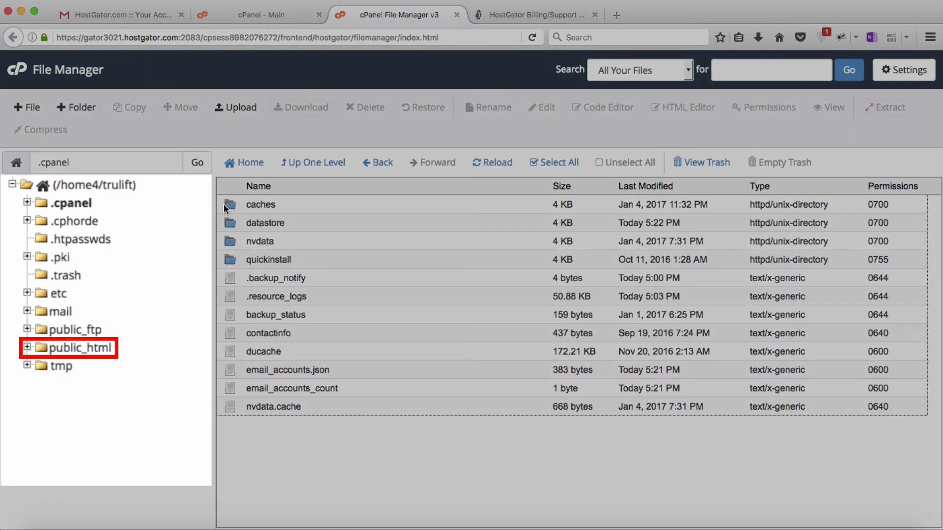
pyautogui.click(27, 349)
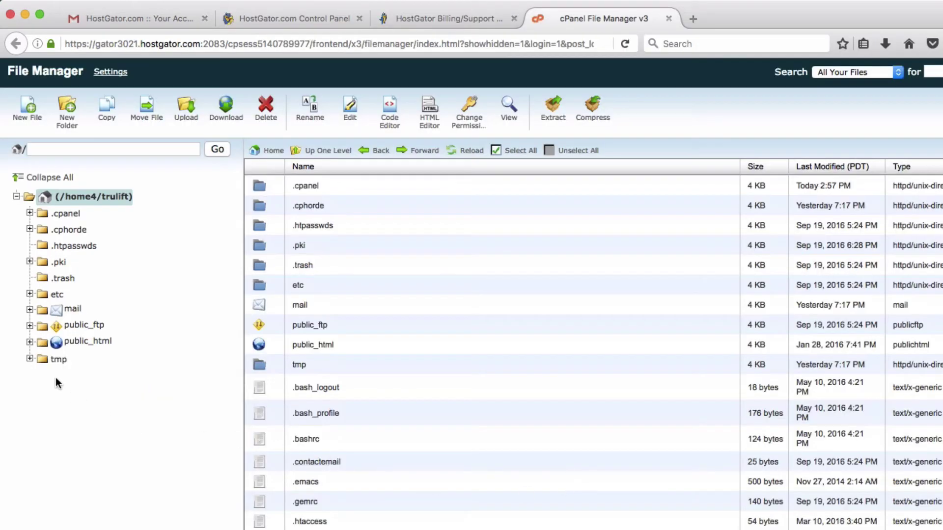
pyautogui.click(77, 343)
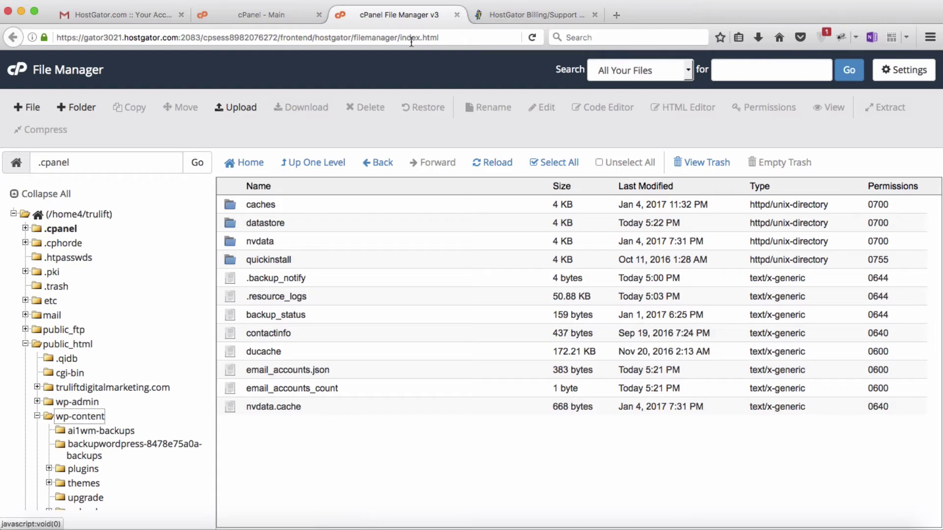
pyautogui.click(458, 16)
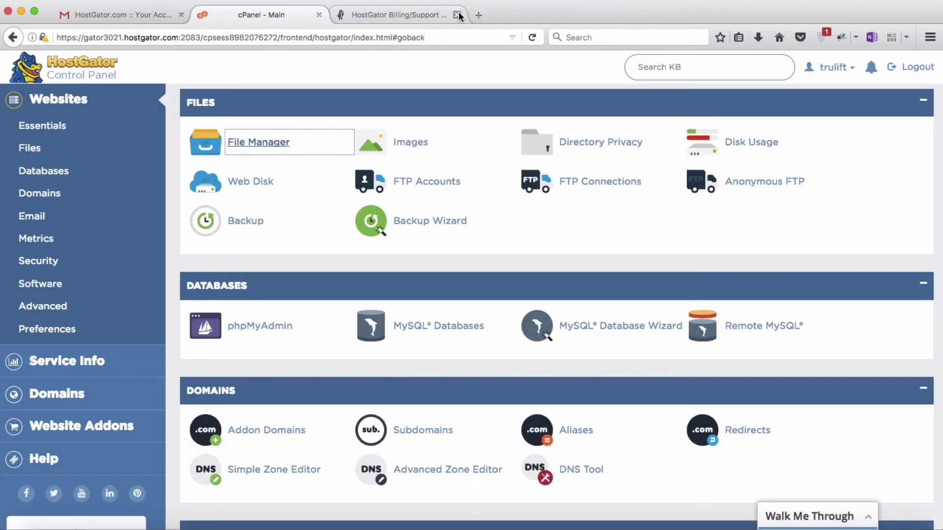
# - Compare cPanel's Databases and Domains tools with the Most Popular Links on the customer portal's hosting dashboard
pyautogui.scroll(-4, 461, 226)
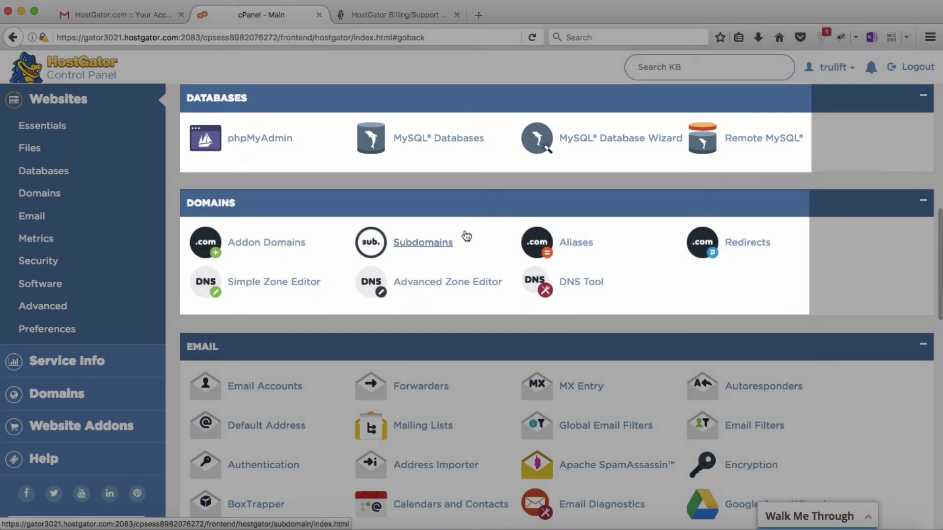
pyautogui.click(396, 15)
pyautogui.scroll(-10, 902, 415)
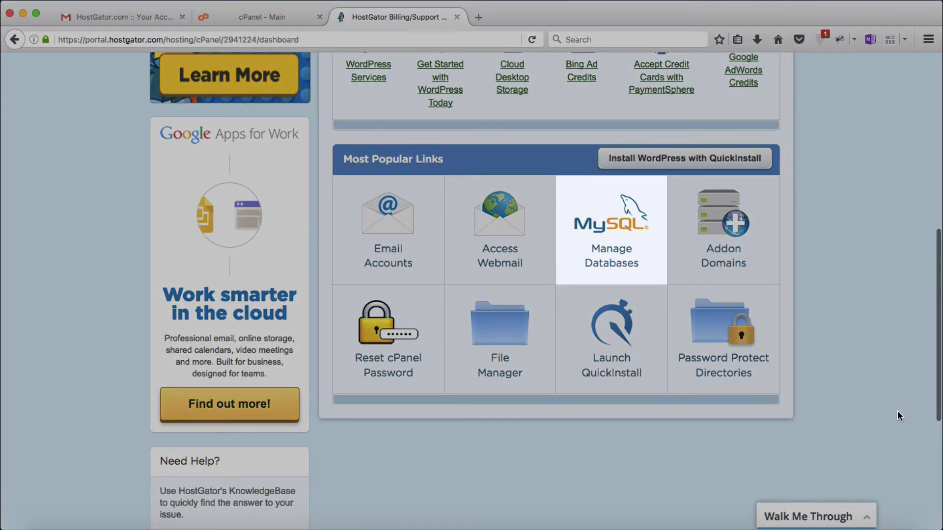
pyautogui.scroll(5, 900, 415)
pyautogui.scroll(4, 900, 416)
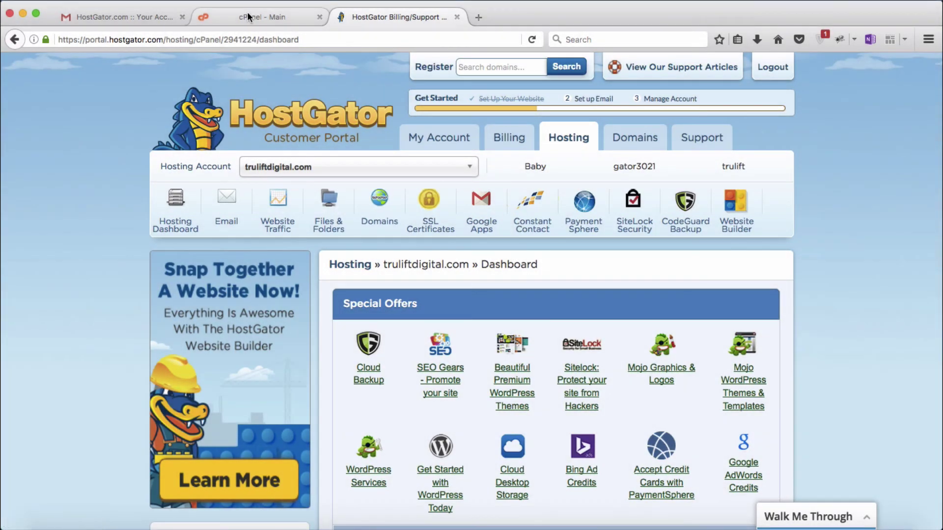
# - View cPanel's Email and Metrics tools and the customer portal's Account Summary, and return to the portal's Hosting dashboard
pyautogui.click(249, 18)
pyautogui.scroll(-5, 284, 210)
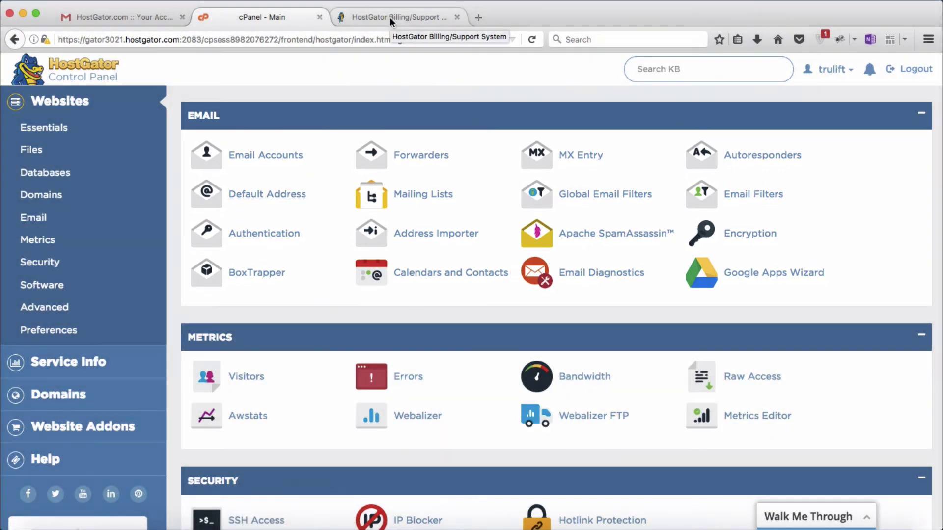
pyautogui.click(390, 16)
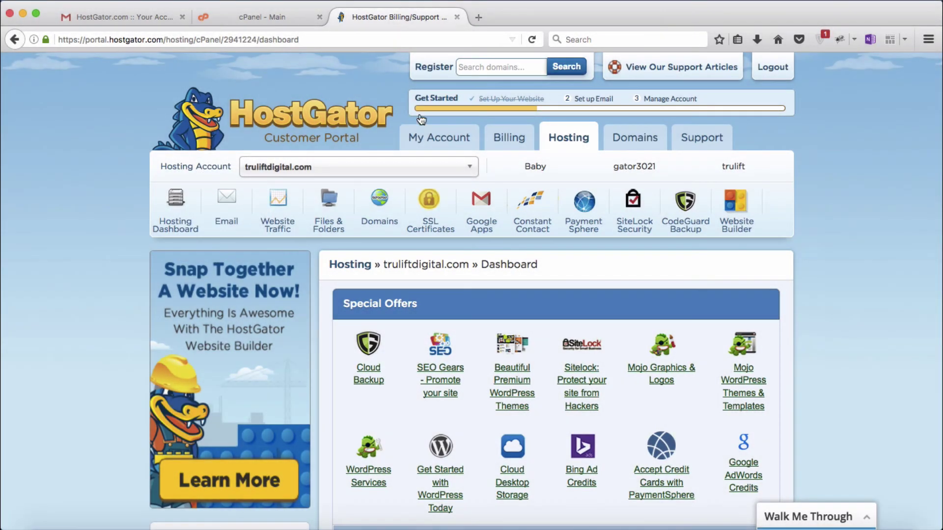
pyautogui.click(428, 140)
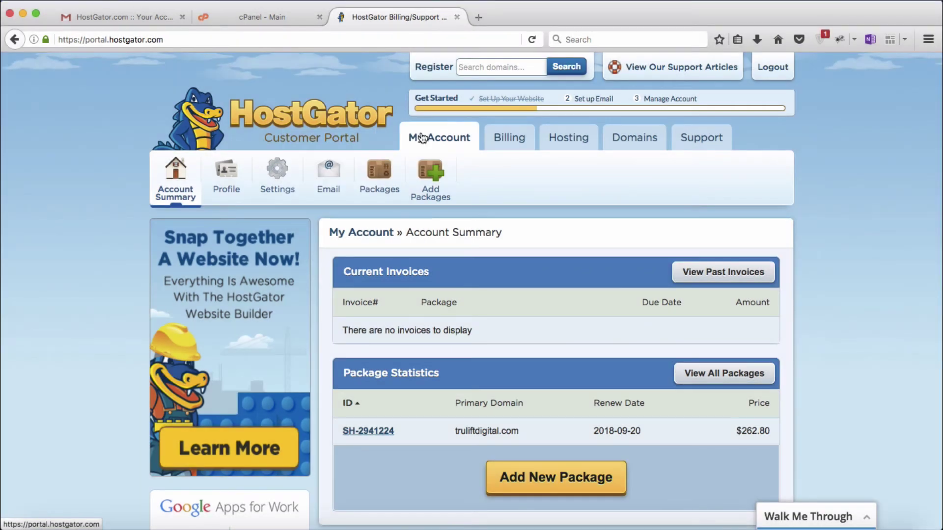
pyautogui.click(255, 17)
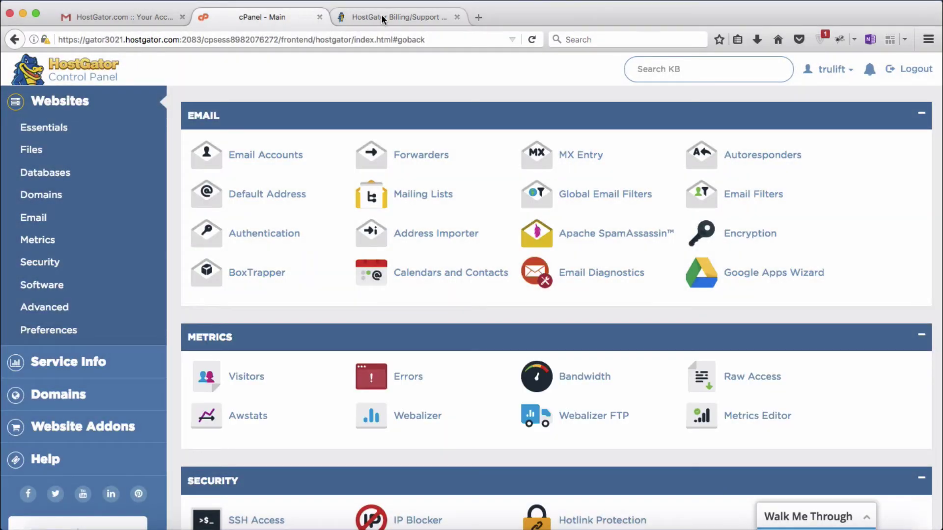
pyautogui.click(381, 15)
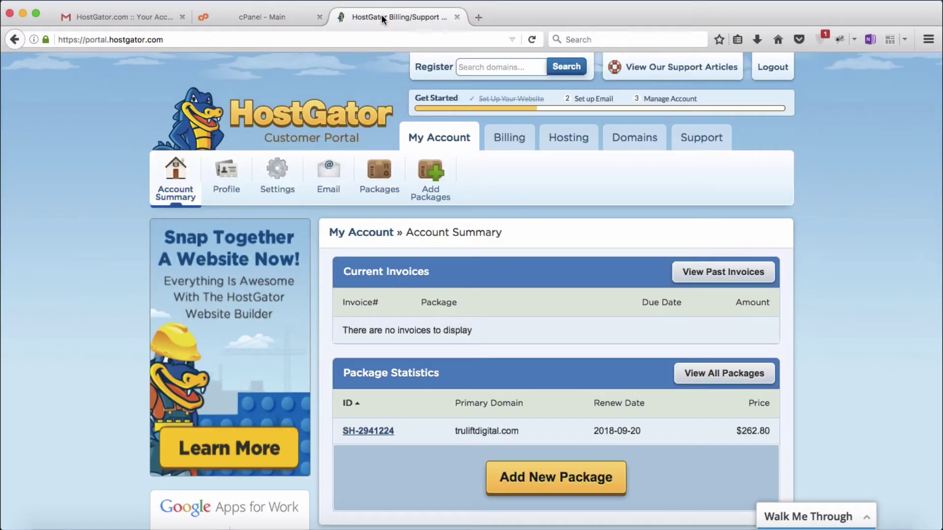
pyautogui.click(566, 138)
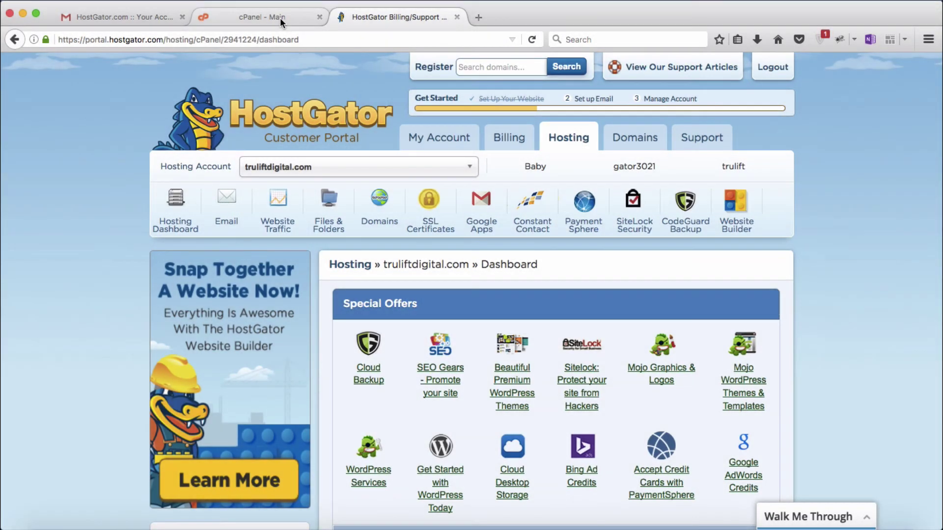
# - View cPanel's remaining tools down to Advanced and Preferences, and log out of cPanel
pyautogui.click(280, 17)
pyautogui.scroll(-5, 305, 176)
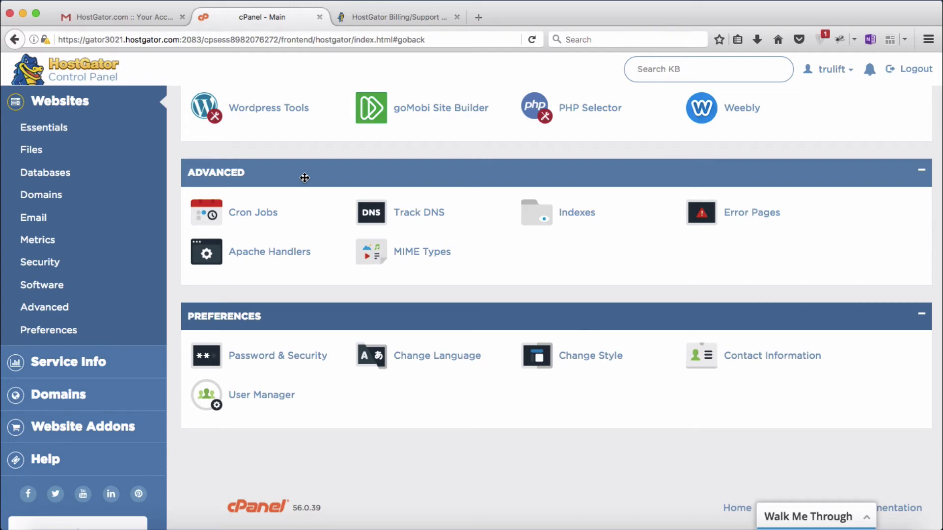
pyautogui.click(911, 69)
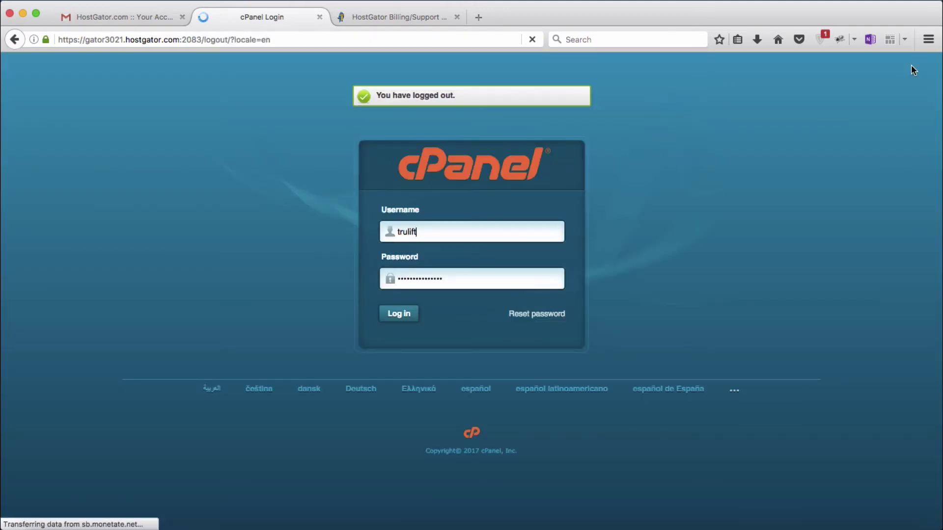
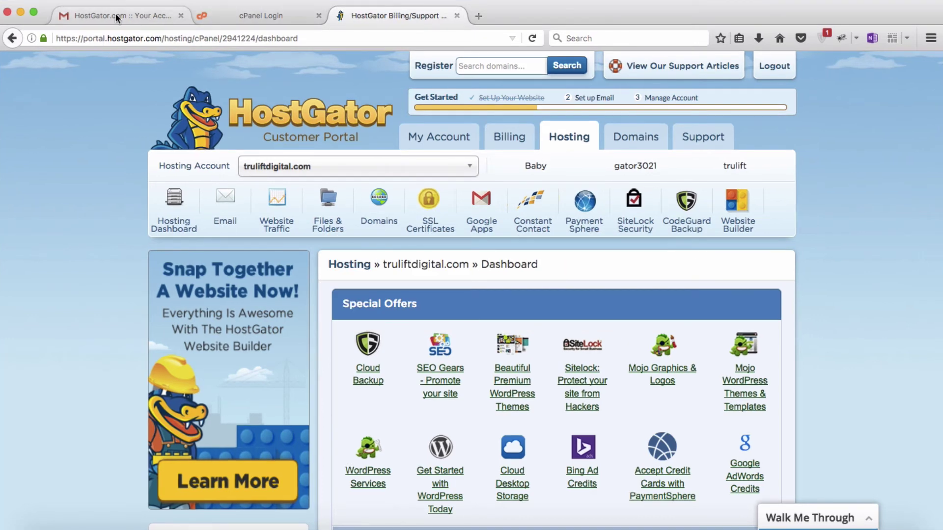
# - Switch to Gmail, open the "Thank you for choosing Hostgator!" email and copy the billing portal password
pyautogui.click(115, 13)
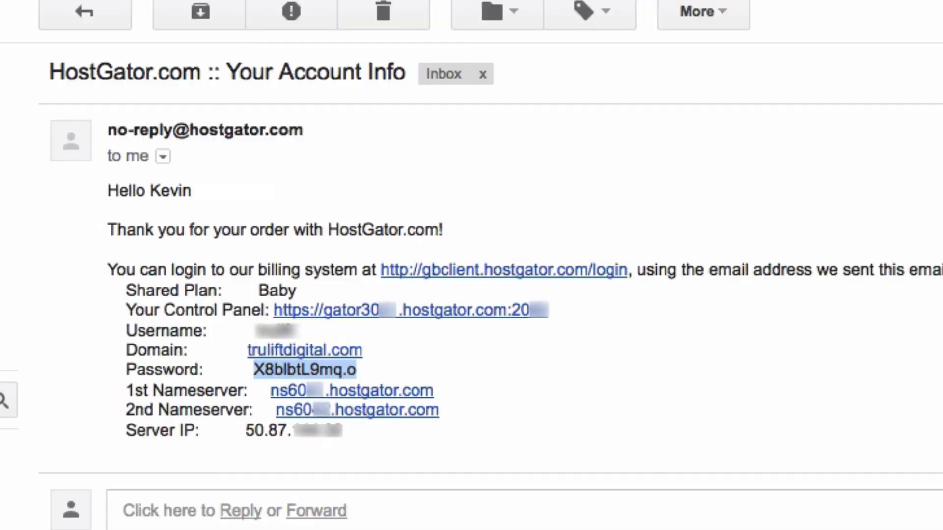
pyautogui.click(88, 11)
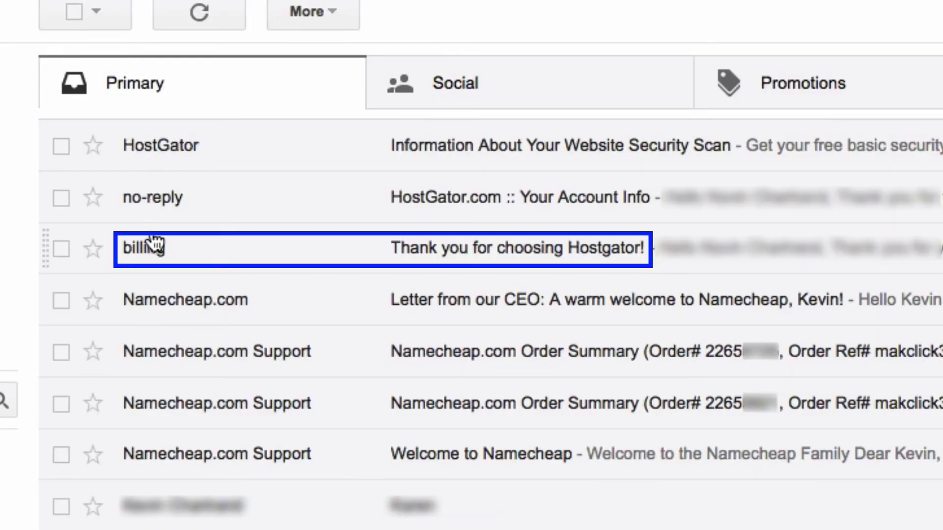
pyautogui.click(156, 256)
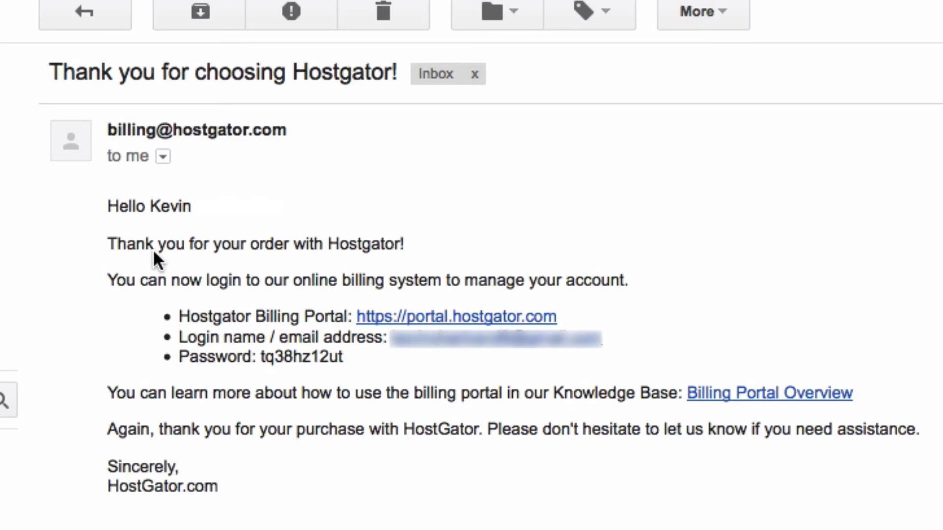
pyautogui.moveTo(260, 357); pyautogui.dragTo(350, 350)
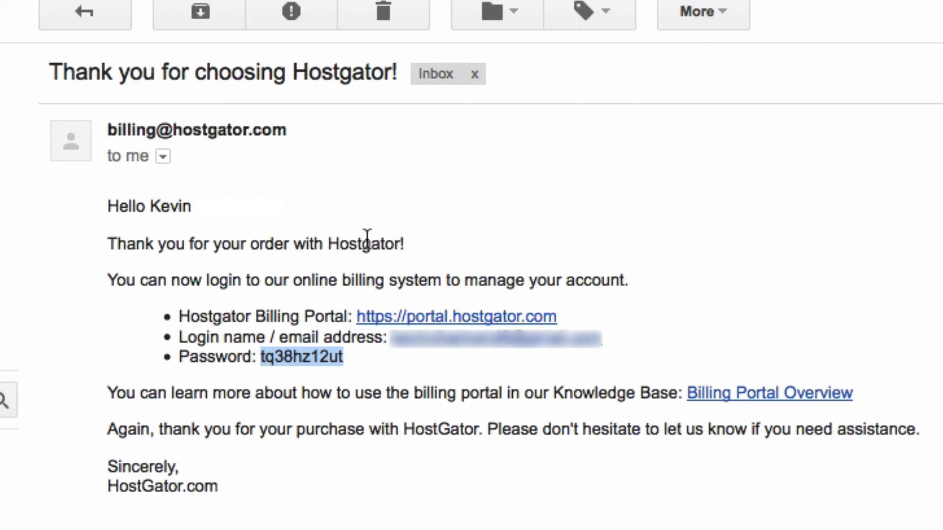
# - Open the account settings in the HostGator customer portal and paste the copied password as the current password
pyautogui.click(396, 18)
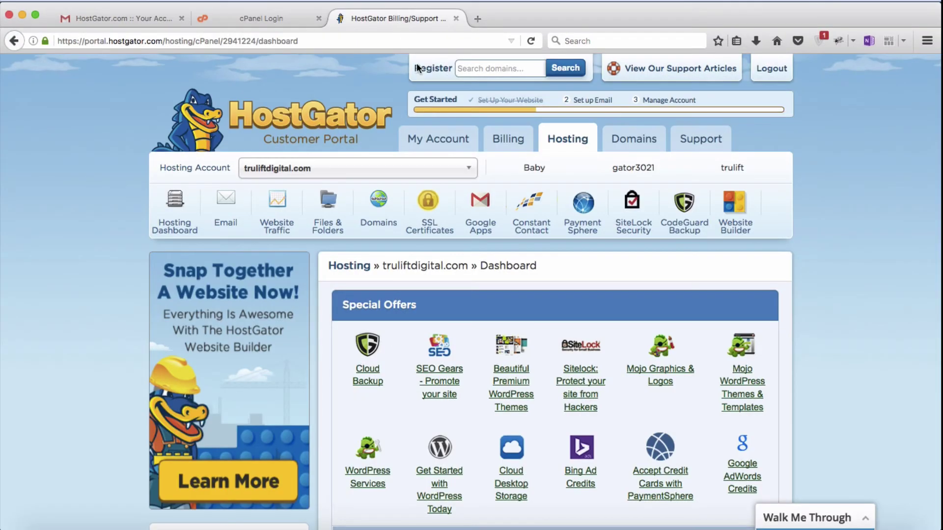
pyautogui.click(444, 139)
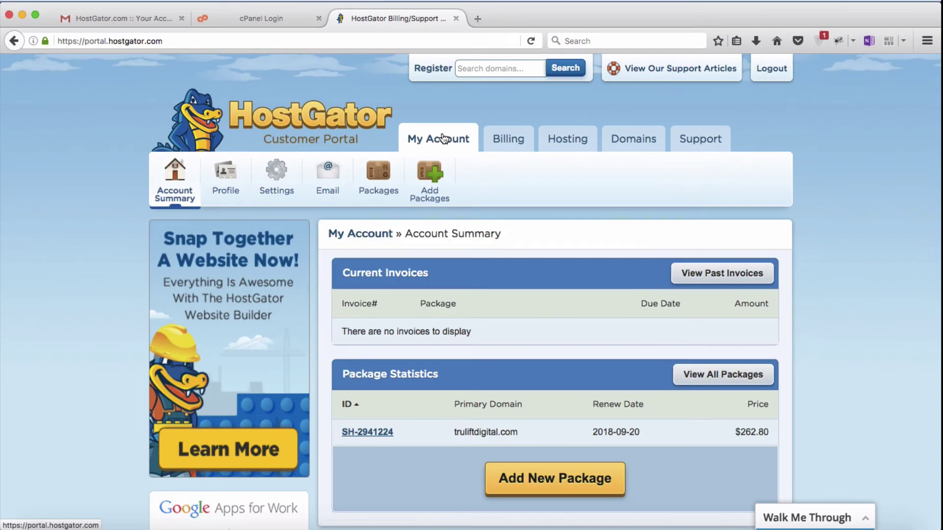
pyautogui.click(293, 171)
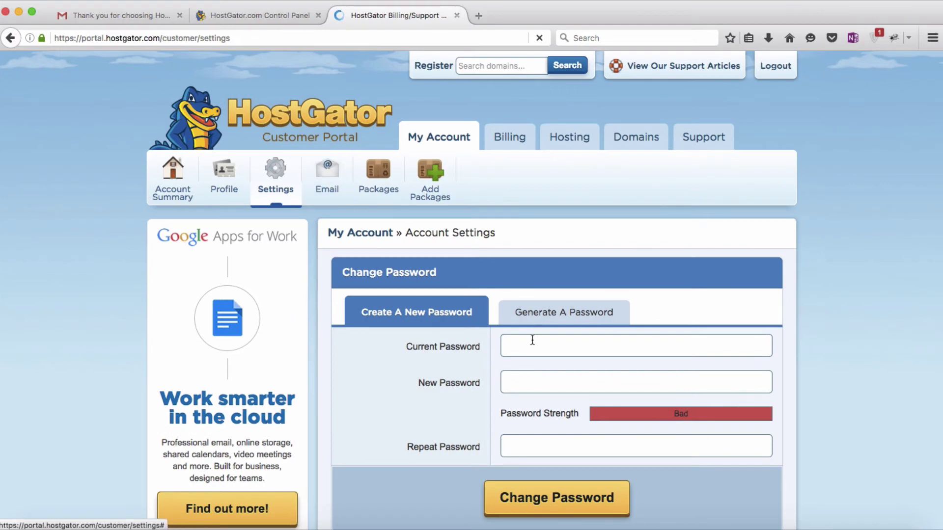
pyautogui.click(533, 343)
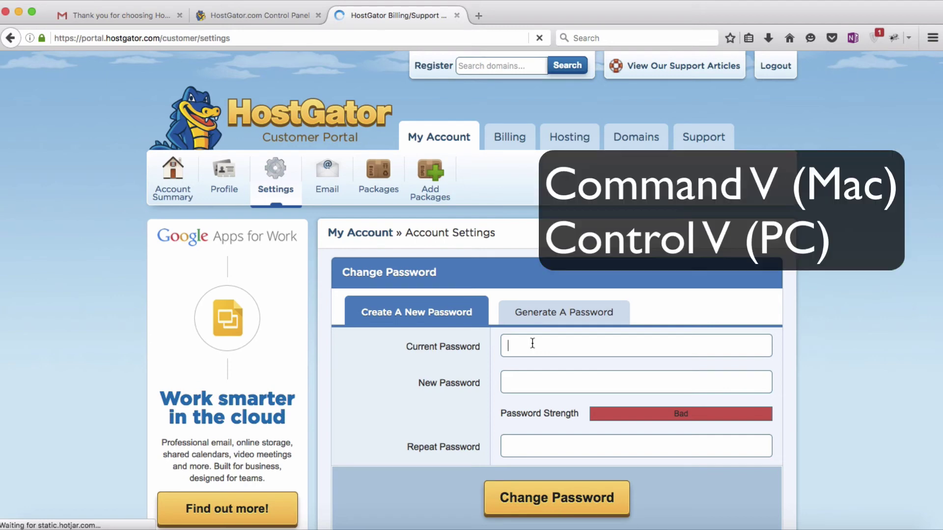
pyautogui.press('super+v')
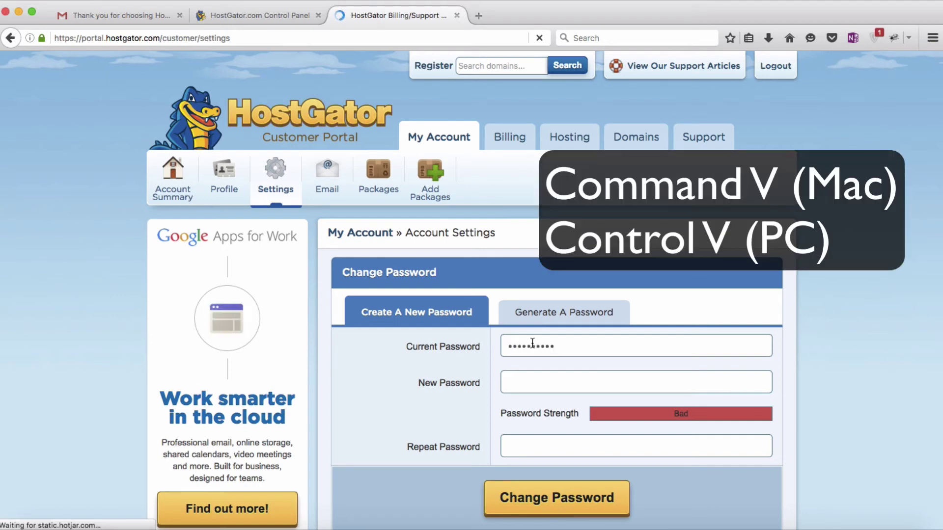
# - Enter and repeat a new portal password, submit the password change and dismiss the browser's offer to remember it
pyautogui.click(531, 382)
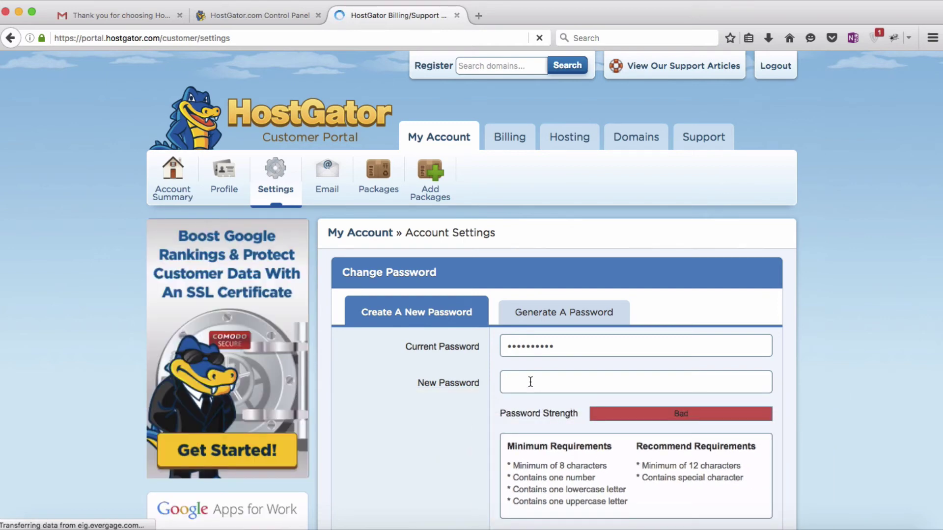
pyautogui.write('••••••••••••')
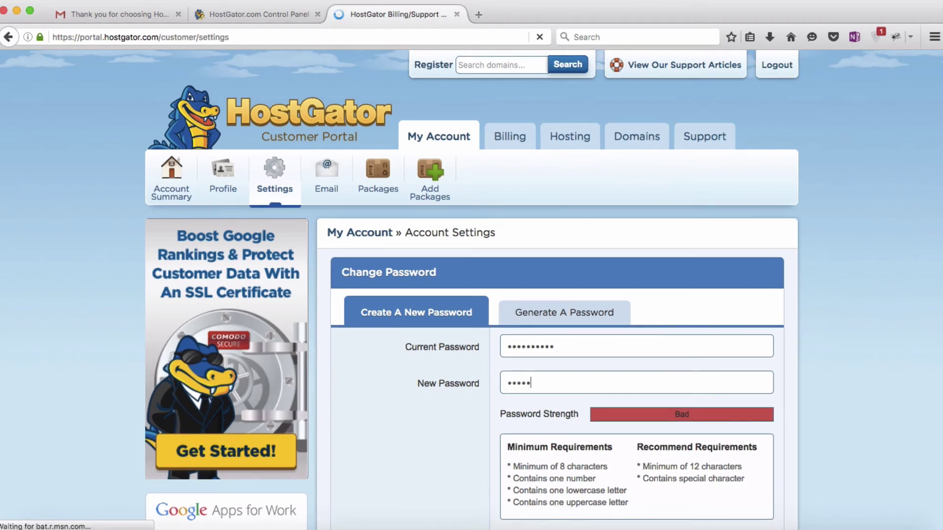
pyautogui.write('•••')
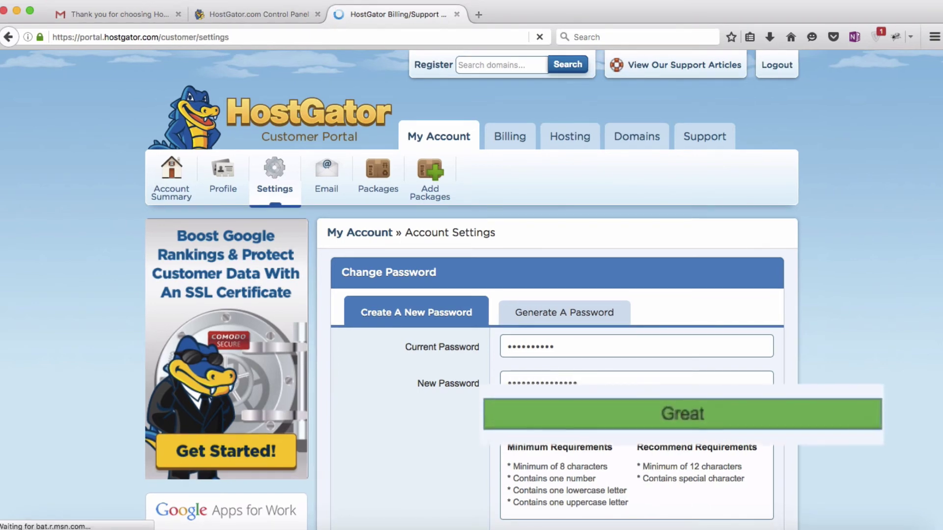
pyautogui.scroll(-5, 587, 429)
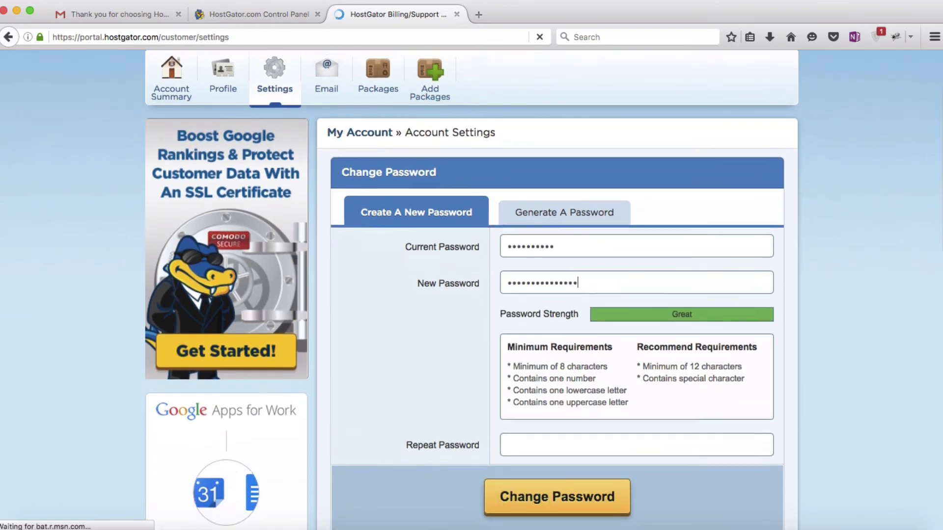
pyautogui.click(587, 429)
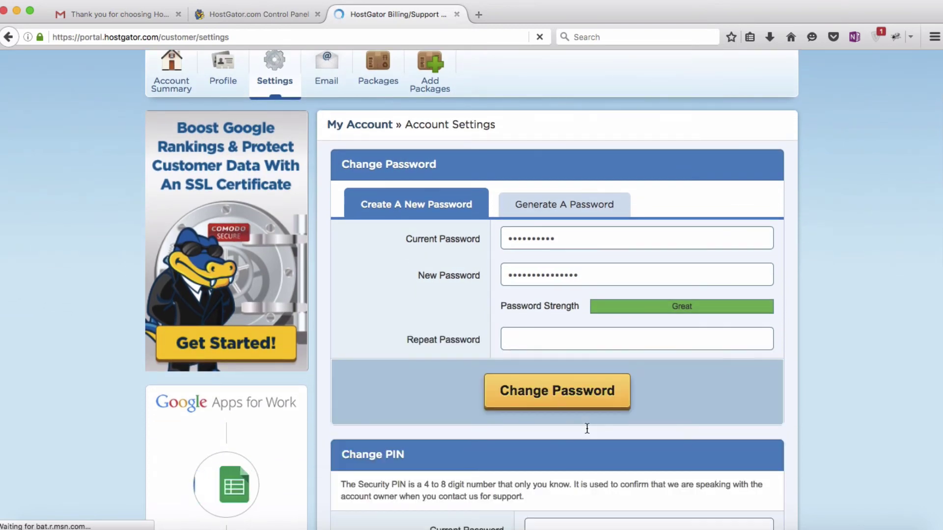
pyautogui.write('•••••••••••••••')
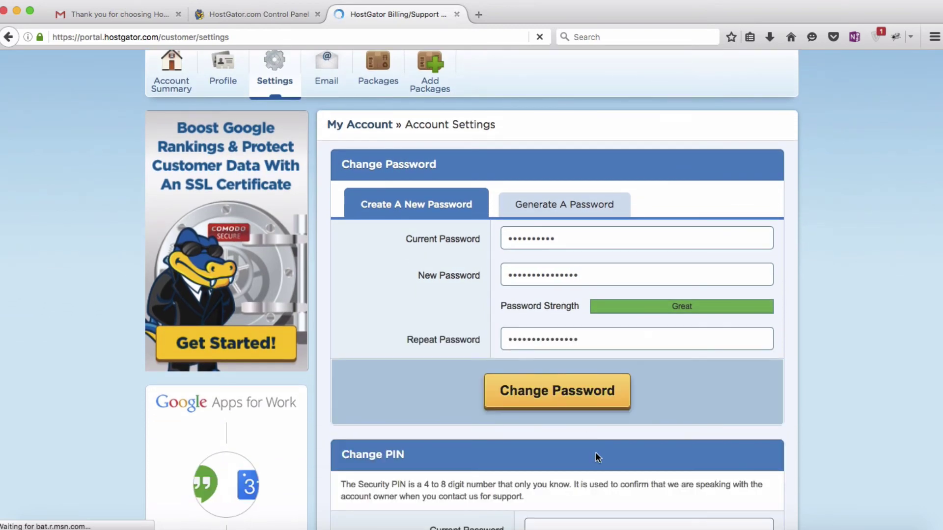
pyautogui.click(574, 406)
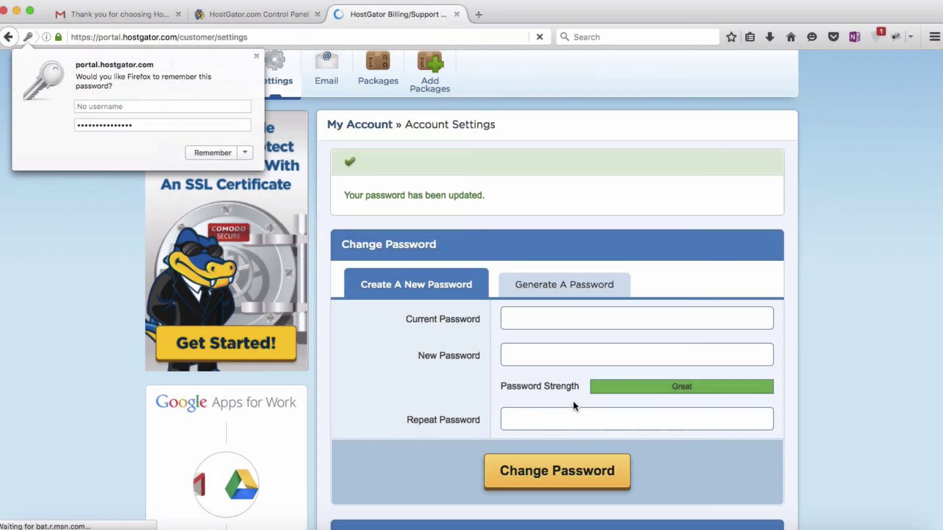
pyautogui.click(256, 56)
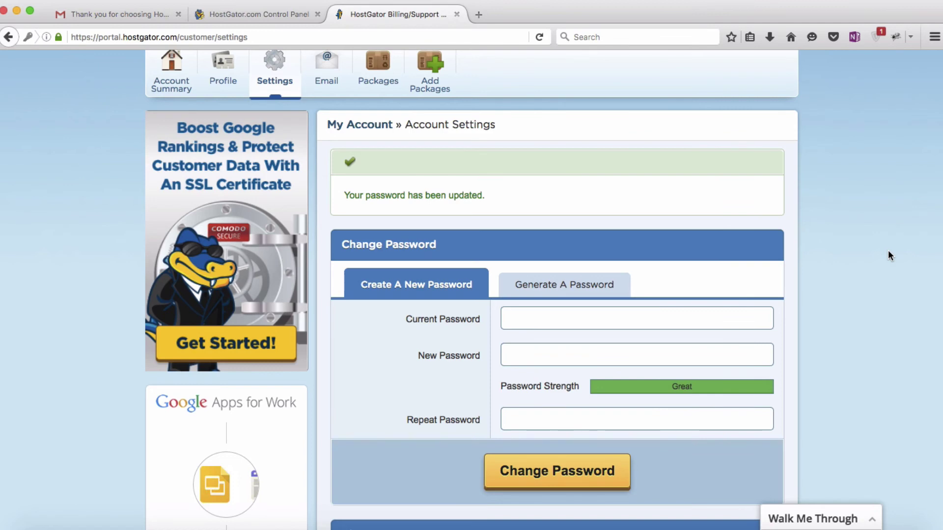
# - Review the security PIN and EU VAT identification sections of the account settings page
pyautogui.scroll(-7, 889, 256)
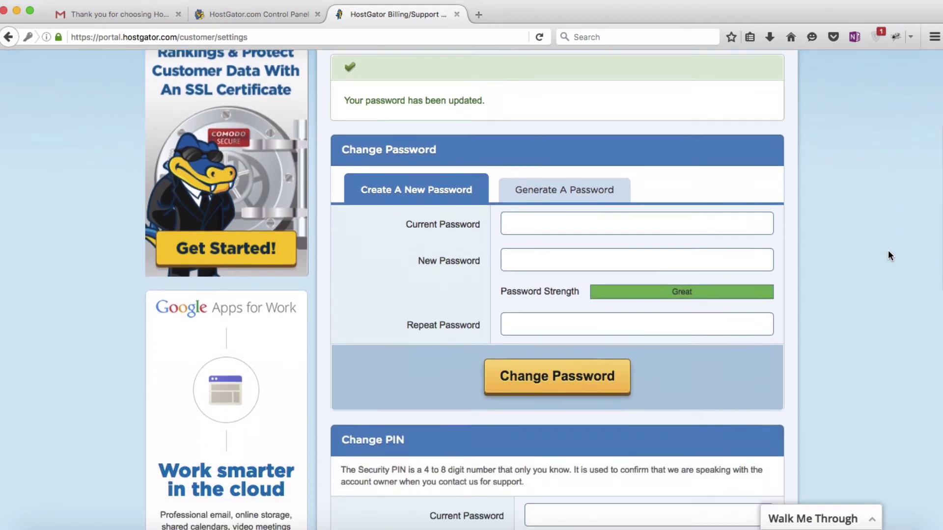
pyautogui.scroll(-1, 889, 255)
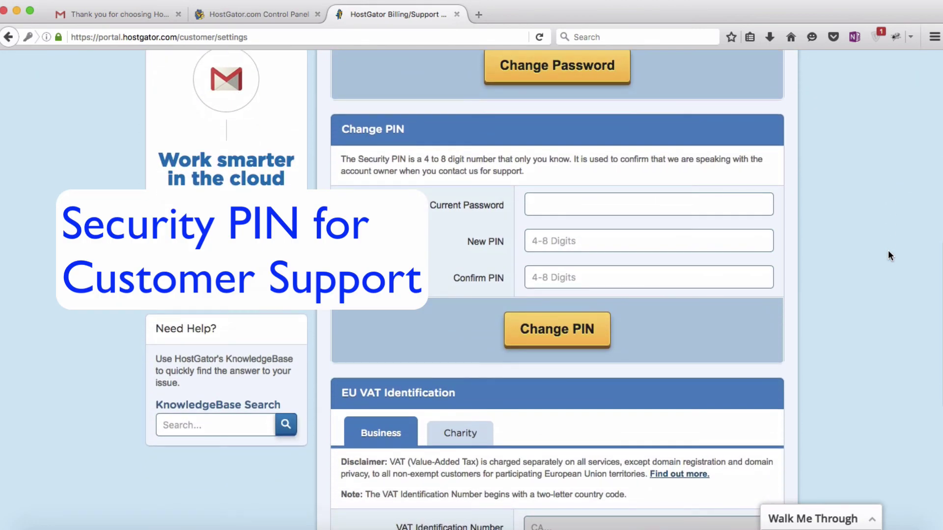
pyautogui.scroll(-2, 888, 252)
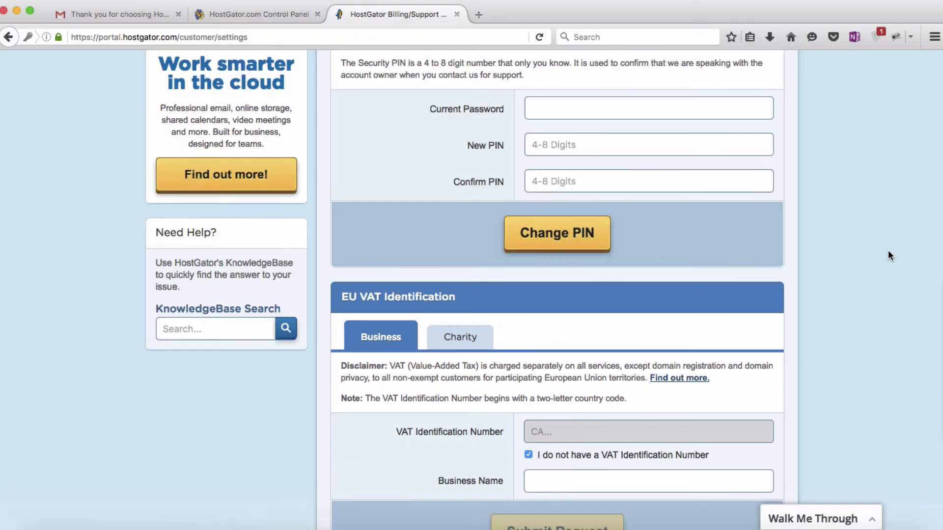
pyautogui.scroll(5, 888, 252)
pyautogui.scroll(6, 889, 255)
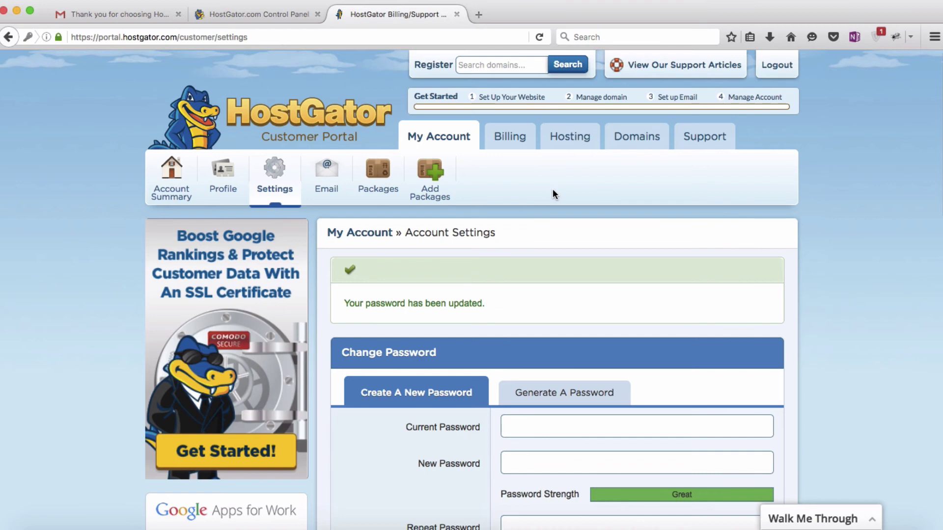
# - Open the cPanel password reset page from the most popular links on the hosting dashboard
pyautogui.click(581, 142)
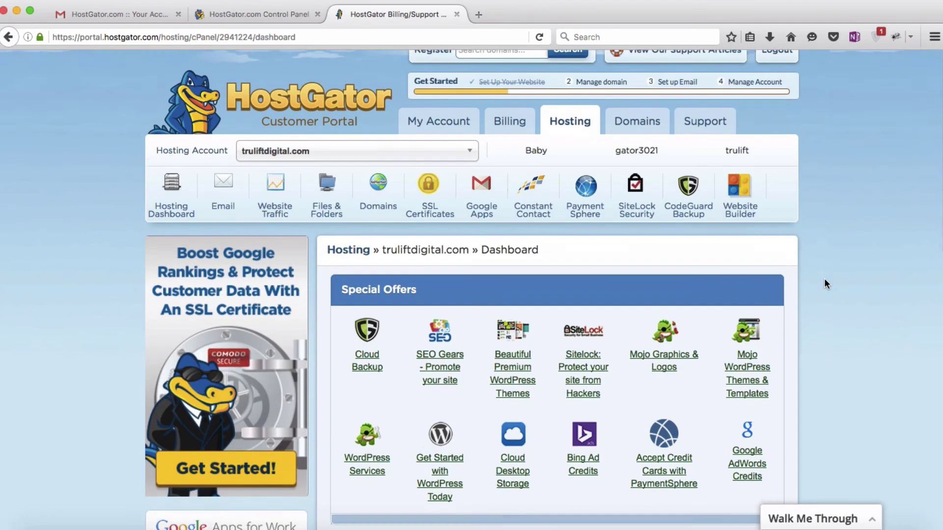
pyautogui.scroll(-5, 824, 278)
pyautogui.scroll(-4, 824, 278)
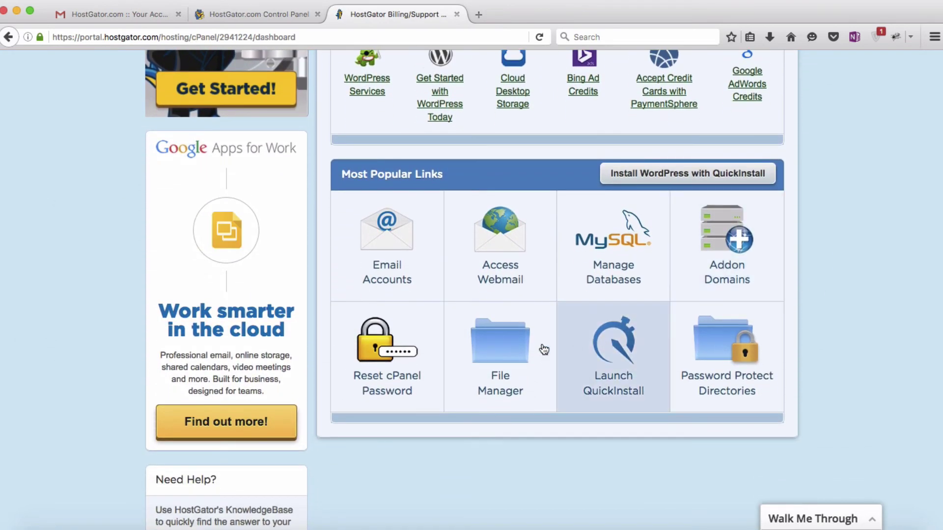
pyautogui.click(393, 374)
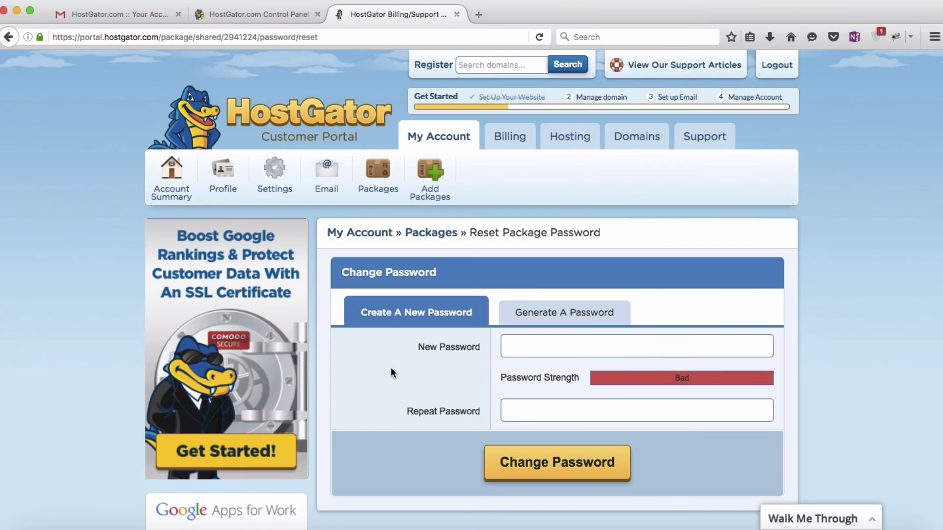
# - Enter and repeat a new cPanel password, submit the change and dismiss the browser's offer to remember it
pyautogui.click(526, 344)
pyautogui.write('ab')
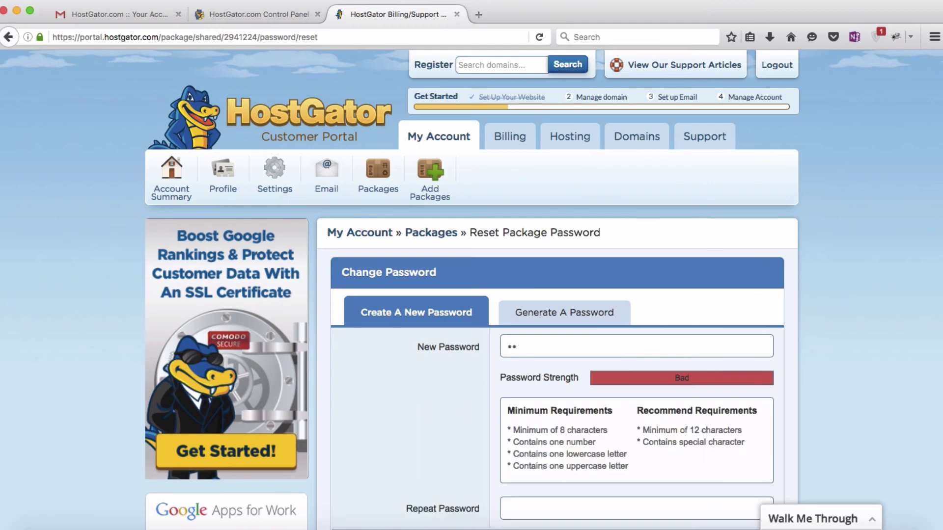
pyautogui.write('•••••••••••••')
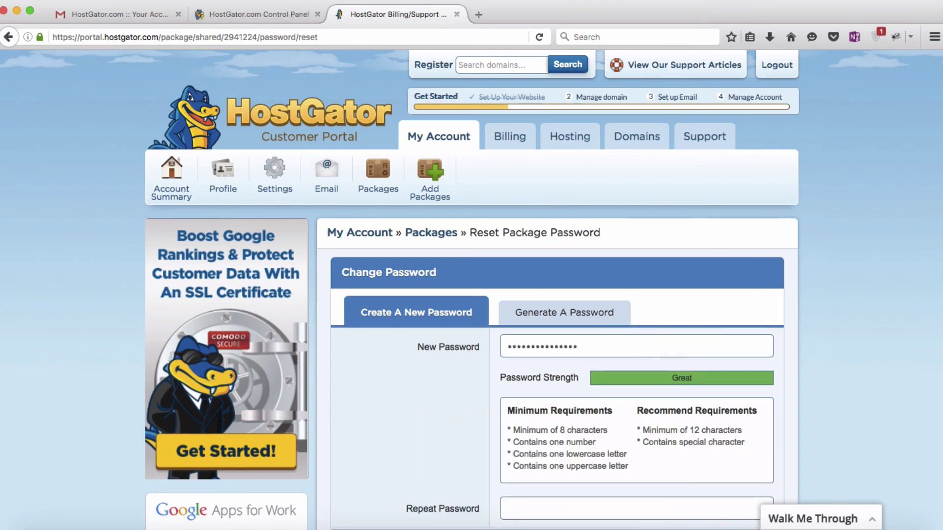
pyautogui.click(526, 504)
pyautogui.write('•••••••')
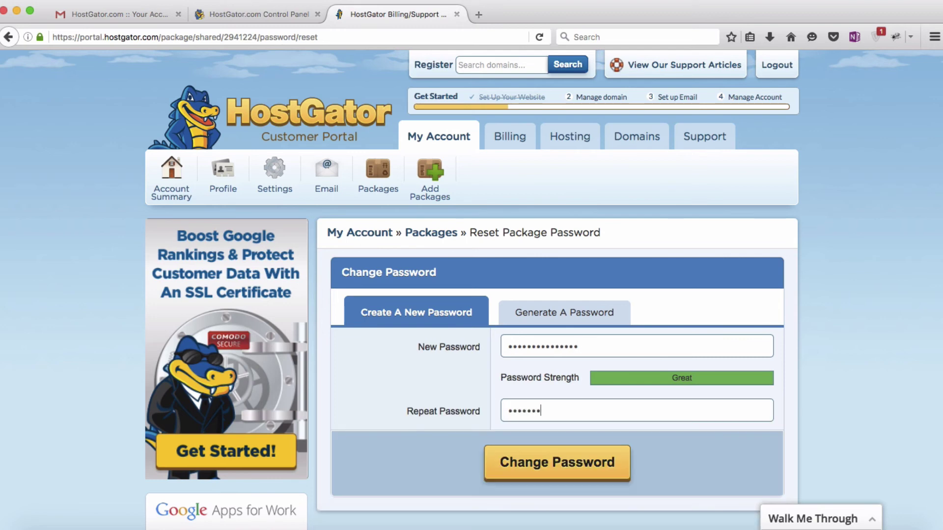
pyautogui.write('••••••••')
pyautogui.click(551, 469)
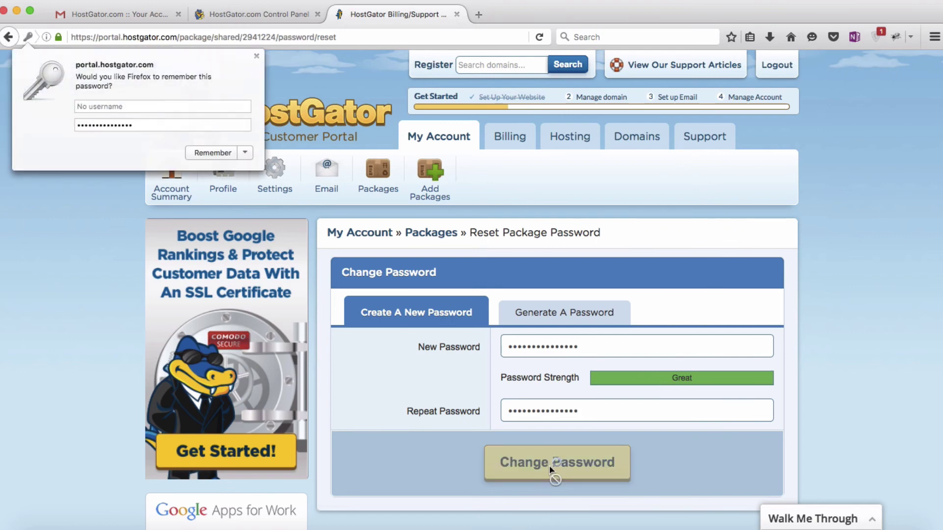
pyautogui.click(257, 57)
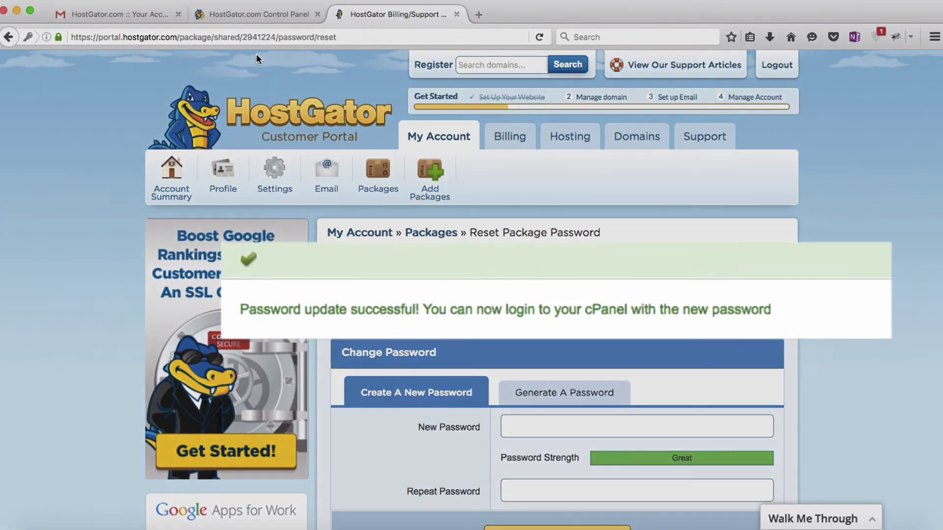